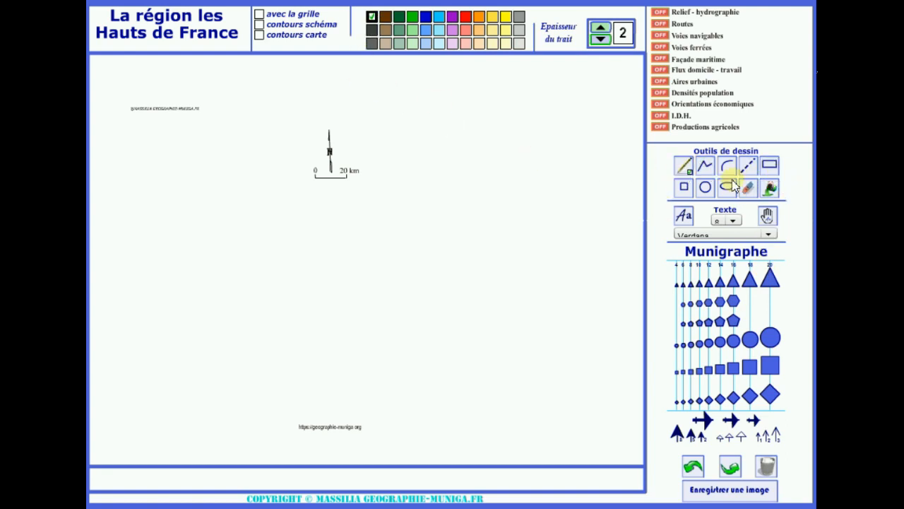
# Step: Draw three separate black rectangle outlines of increasing size, stepping down diagonally across the blank canvas with the Rectangle tool
pyautogui.click(770, 167)
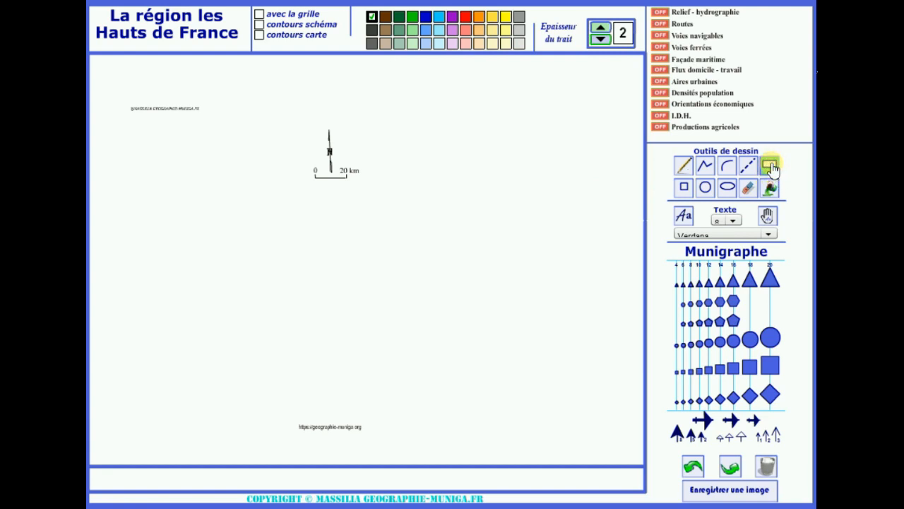
pyautogui.moveTo(185, 166); pyautogui.dragTo(247, 192)
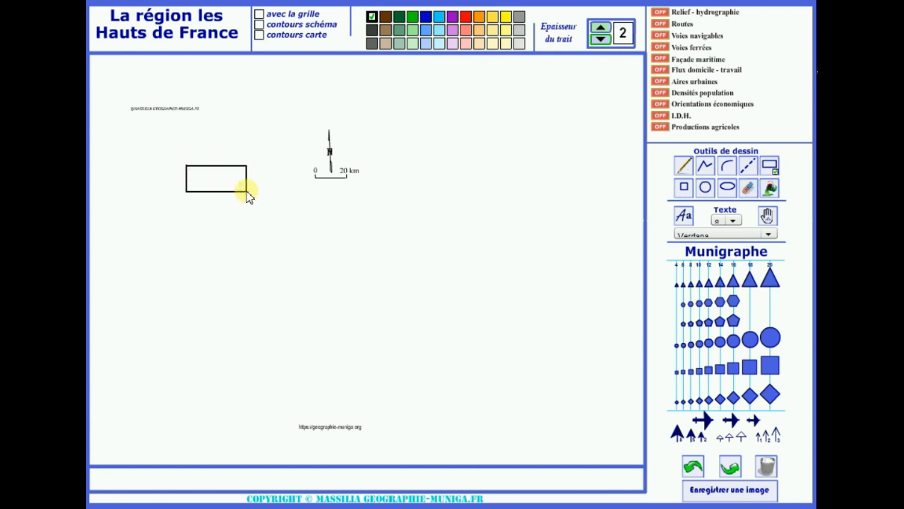
pyautogui.moveTo(305, 204)
pyautogui.mouseDown()
pyautogui.moveTo(319, 236)
pyautogui.moveTo(378, 239)
pyautogui.moveTo(459, 276)
pyautogui.moveTo(538, 277)
pyautogui.mouseUp()
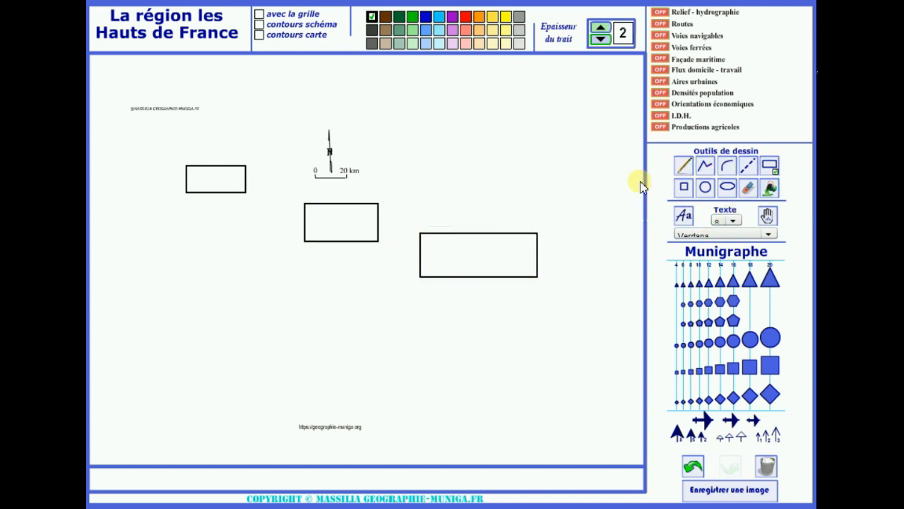
# Step: Fill the three rectangles with a graded palette: bright red for the smallest, medium red for the middle one, pale red for the largest
pyautogui.click(770, 189)
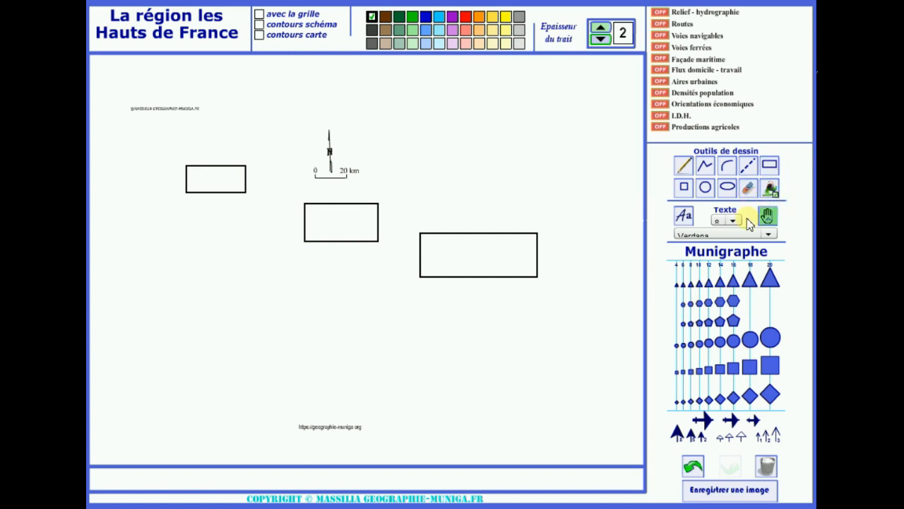
pyautogui.click(466, 18)
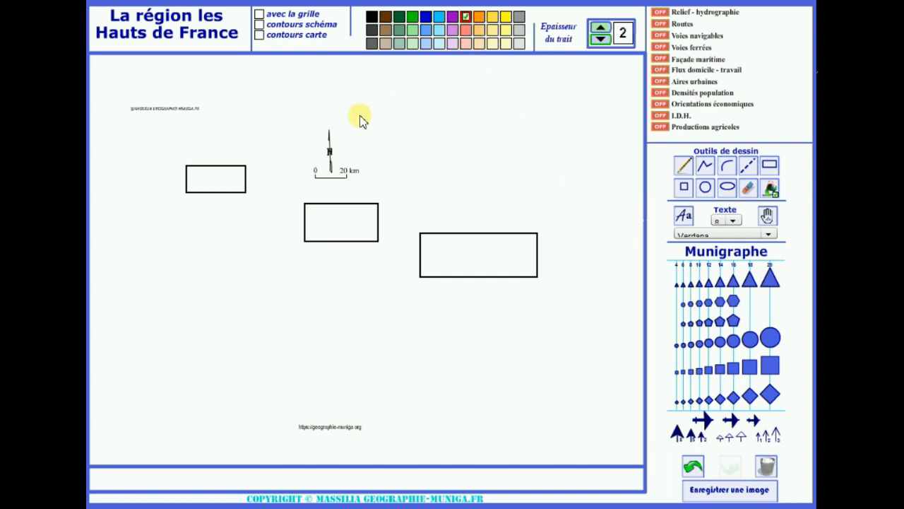
pyautogui.click(211, 177)
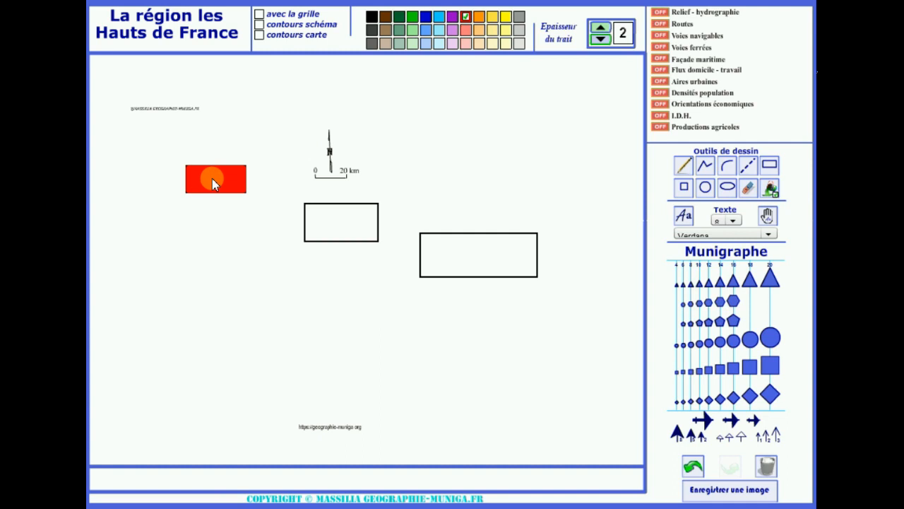
pyautogui.click(468, 30)
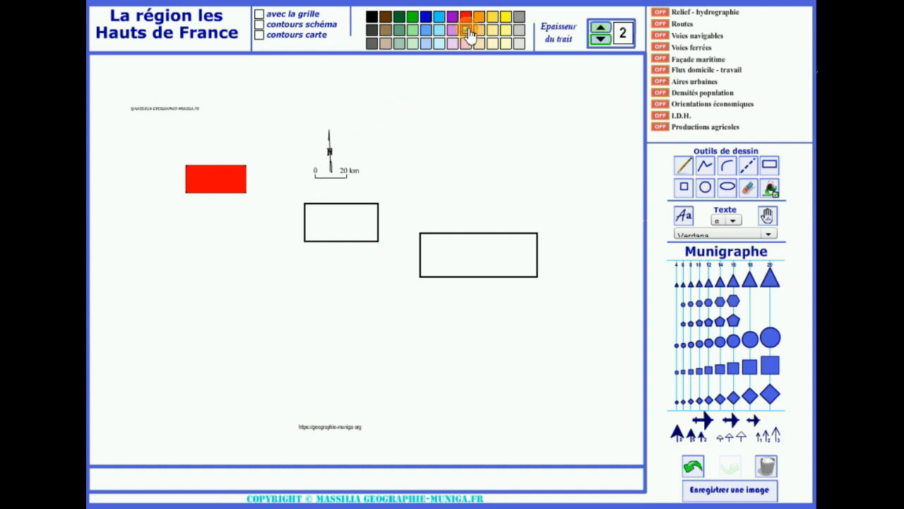
pyautogui.click(337, 229)
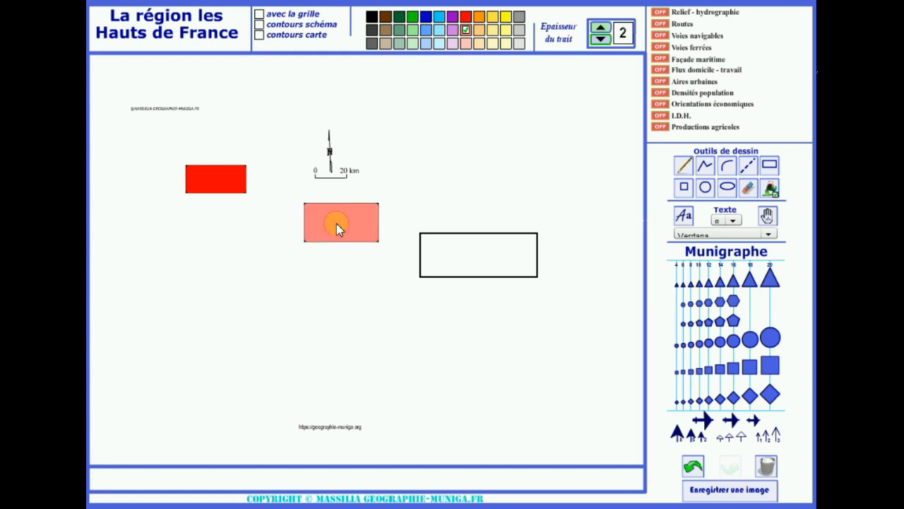
pyautogui.click(467, 44)
pyautogui.click(457, 249)
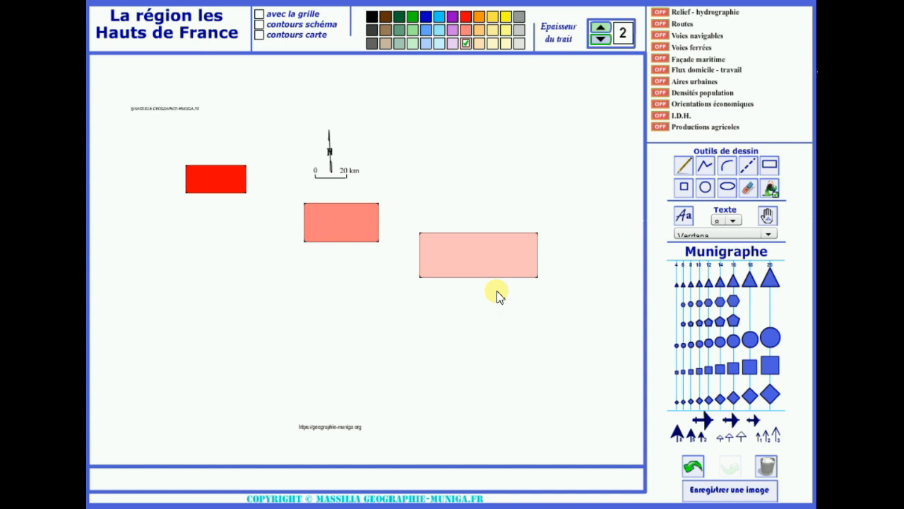
# Step: Undo and redo the pale red fill of the largest rectangle, and clear everything drawn on the canvas
pyautogui.click(693, 467)
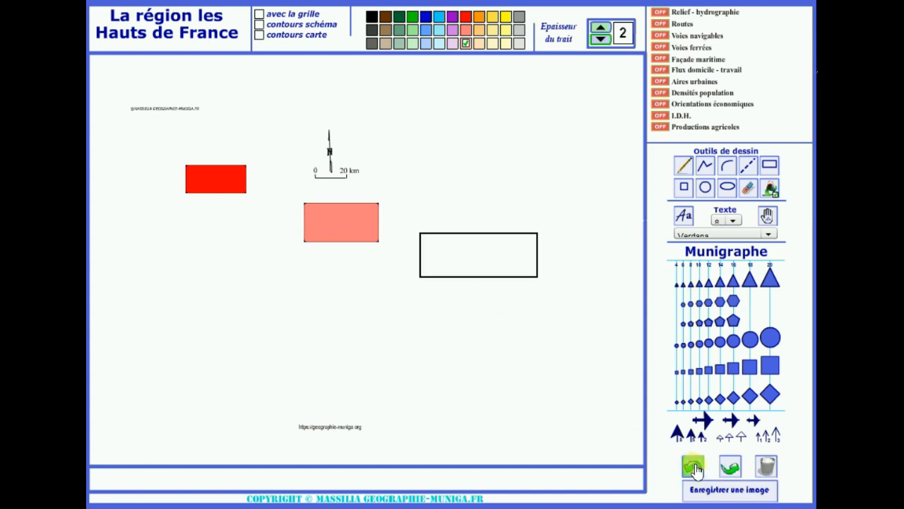
pyautogui.click(731, 467)
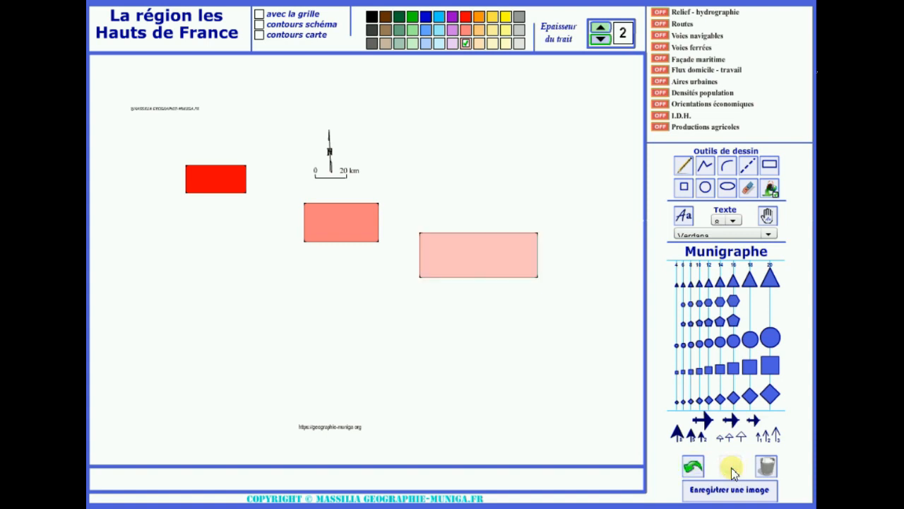
pyautogui.click(773, 472)
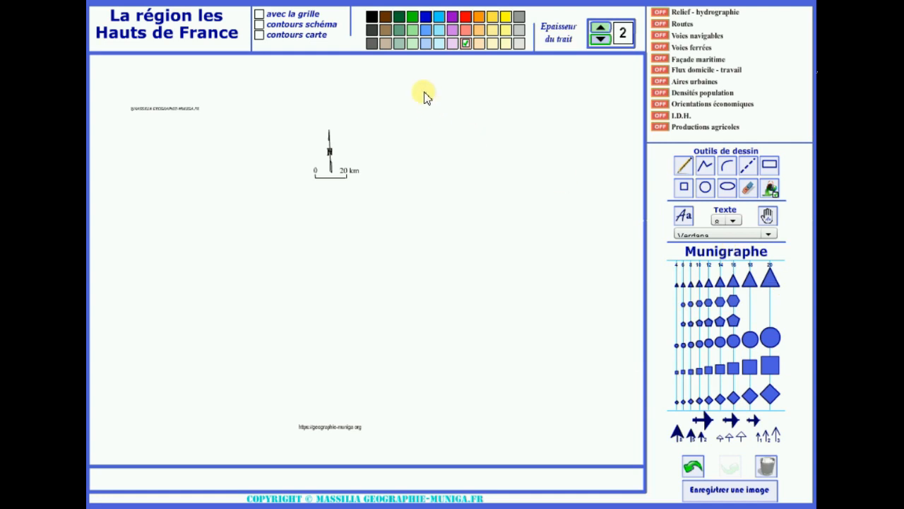
# Step: Place a size 20 Munigraphe triangle east of the canvas centre in black with a line thickness of 8
pyautogui.click(372, 16)
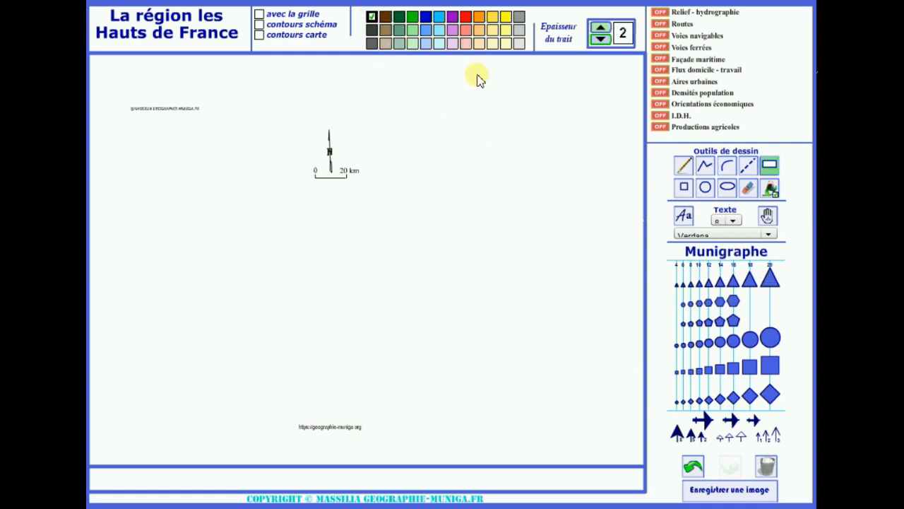
pyautogui.click(600, 28)
pyautogui.click(601, 28)
pyautogui.click(601, 28)
pyautogui.click(601, 28)
pyautogui.click(601, 28)
pyautogui.click(601, 28)
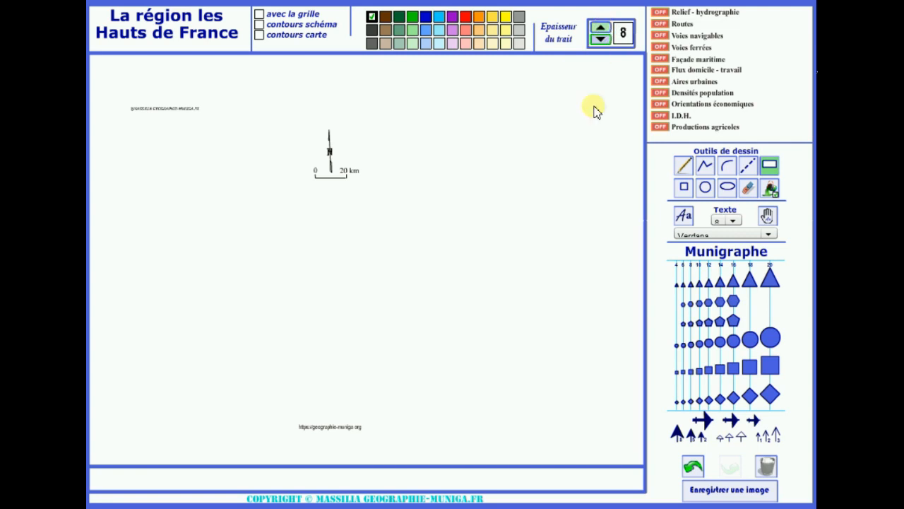
pyautogui.click(775, 284)
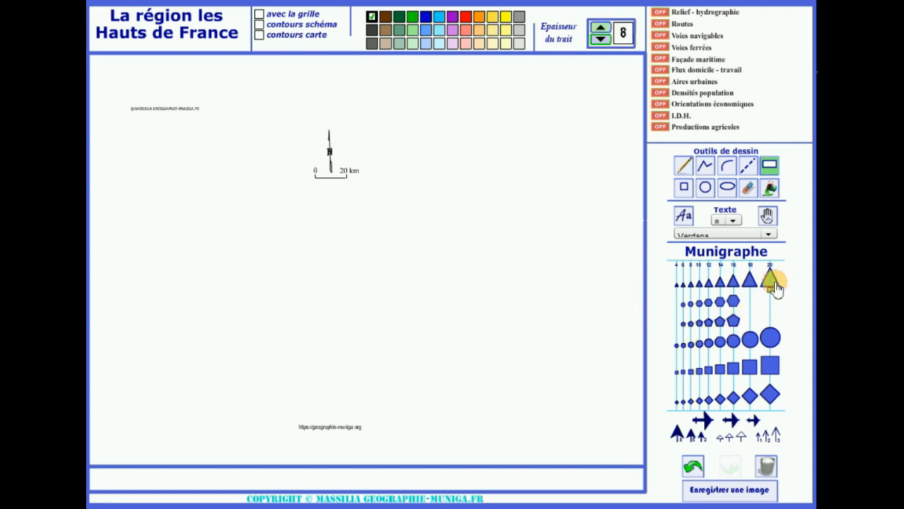
pyautogui.click(510, 215)
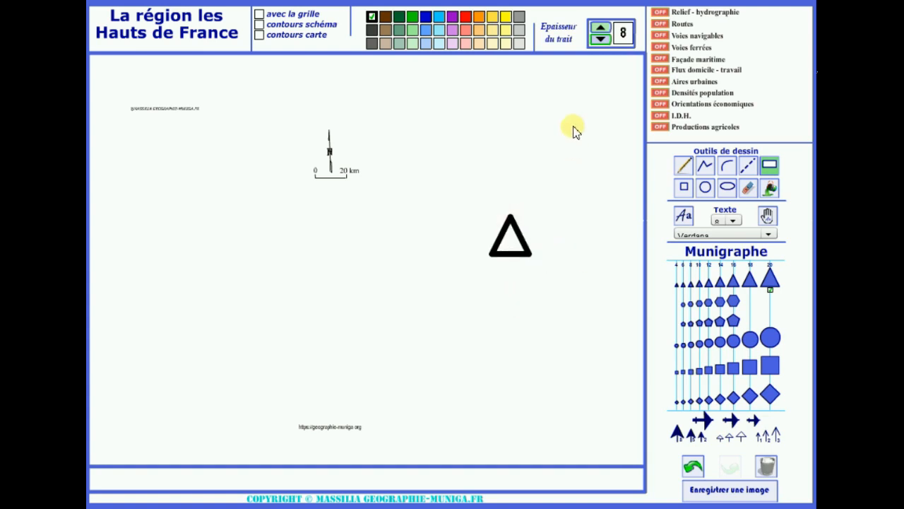
# Step: Set the line thickness to 3 and place a size 20 triangle above the thick one and a size 12 triangle beside it
pyautogui.click(601, 41)
pyautogui.click(601, 40)
pyautogui.click(600, 40)
pyautogui.click(600, 41)
pyautogui.click(600, 41)
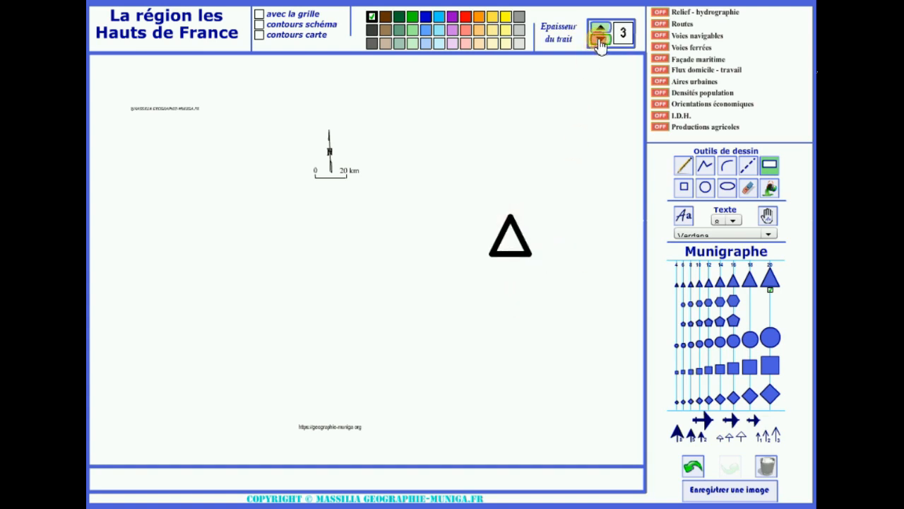
pyautogui.click(601, 40)
pyautogui.click(601, 29)
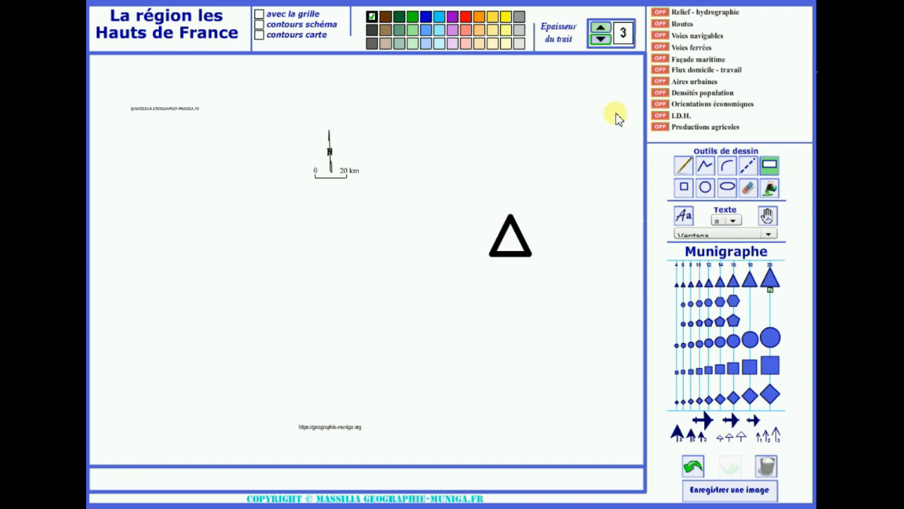
pyautogui.click(508, 155)
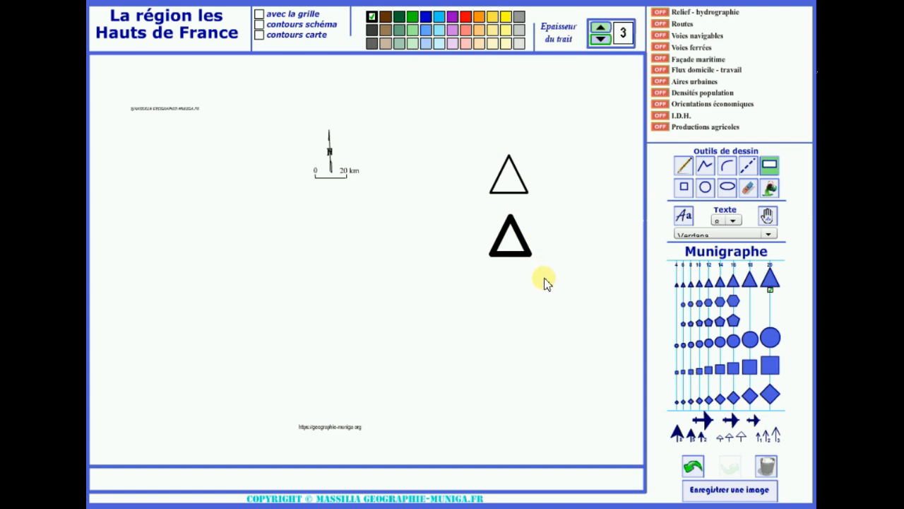
pyautogui.click(709, 283)
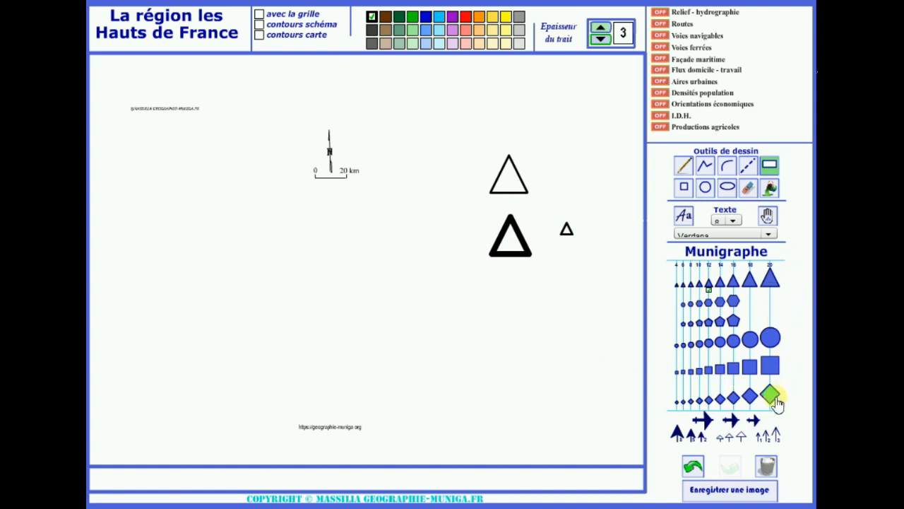
# Step: Fill the three black-outlined triangles with bright red
pyautogui.click(771, 189)
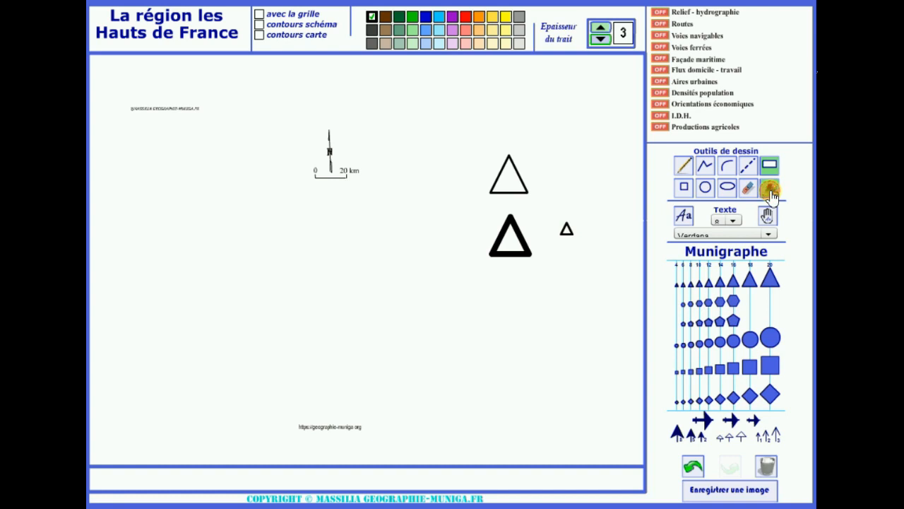
pyautogui.click(465, 18)
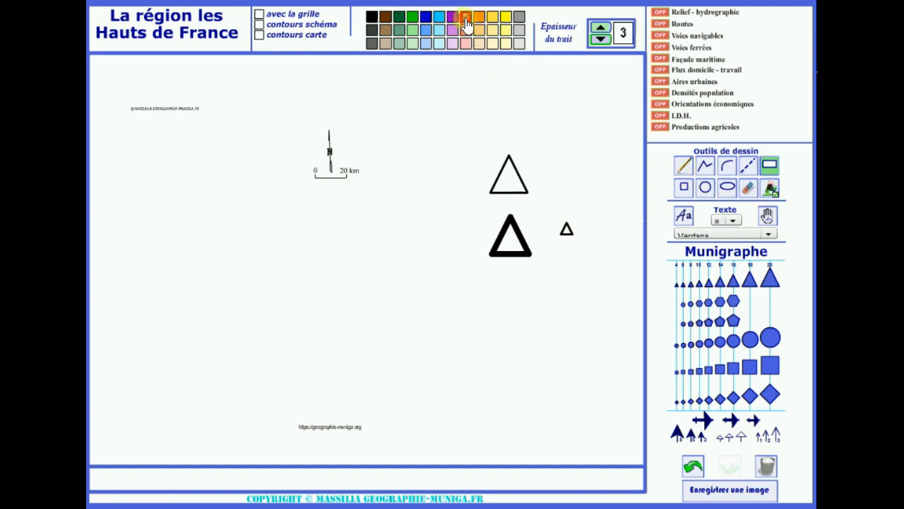
pyautogui.click(513, 176)
pyautogui.click(512, 245)
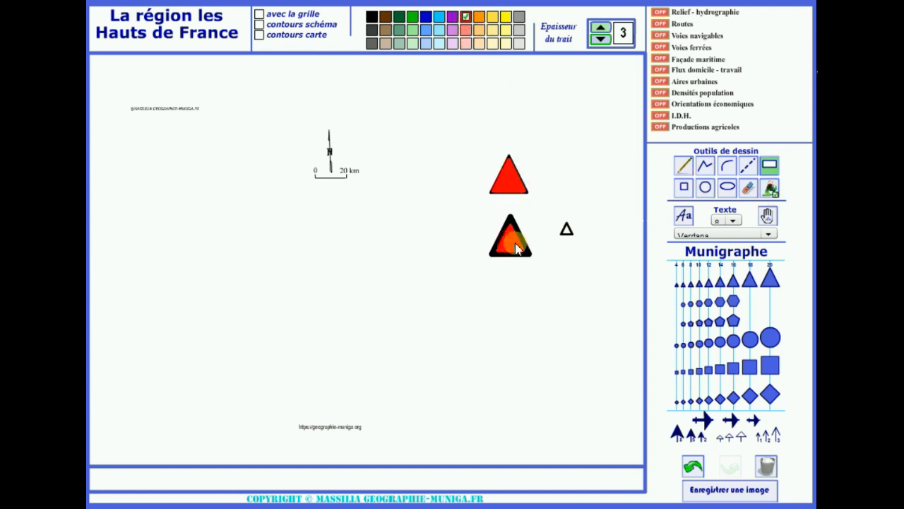
pyautogui.click(567, 232)
# Step: Place the largest fixed arrow symbol in red near the canvas centre and draw a thick blue solid-headed arrow pointing up to its west
pyautogui.click(708, 426)
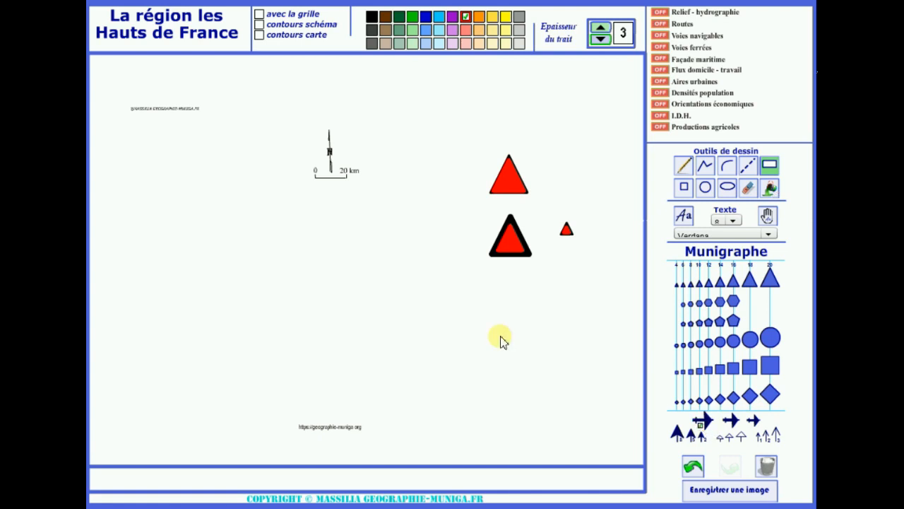
pyautogui.click(396, 272)
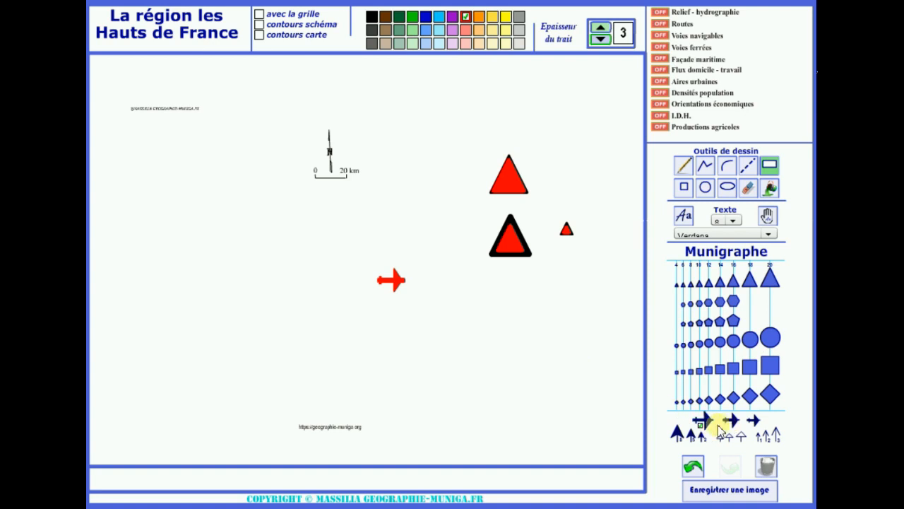
pyautogui.click(426, 17)
pyautogui.click(677, 433)
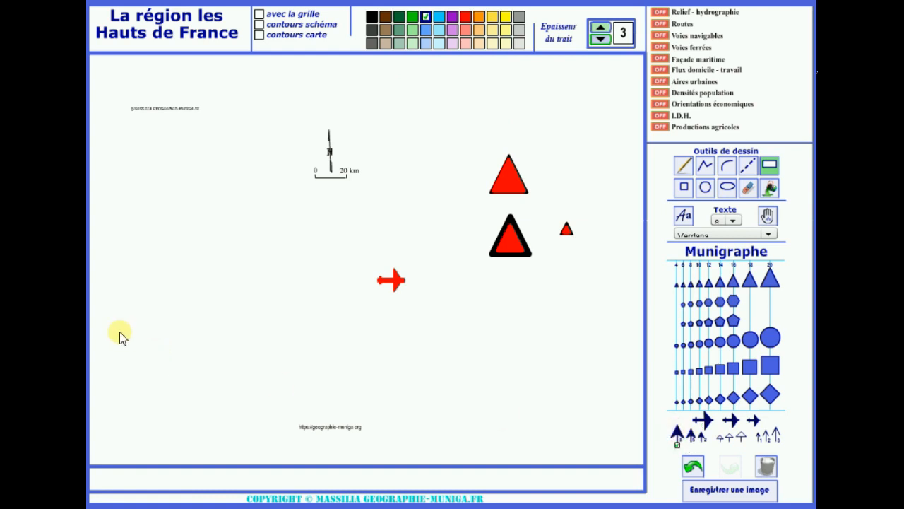
pyautogui.moveTo(132, 348); pyautogui.dragTo(235, 301)
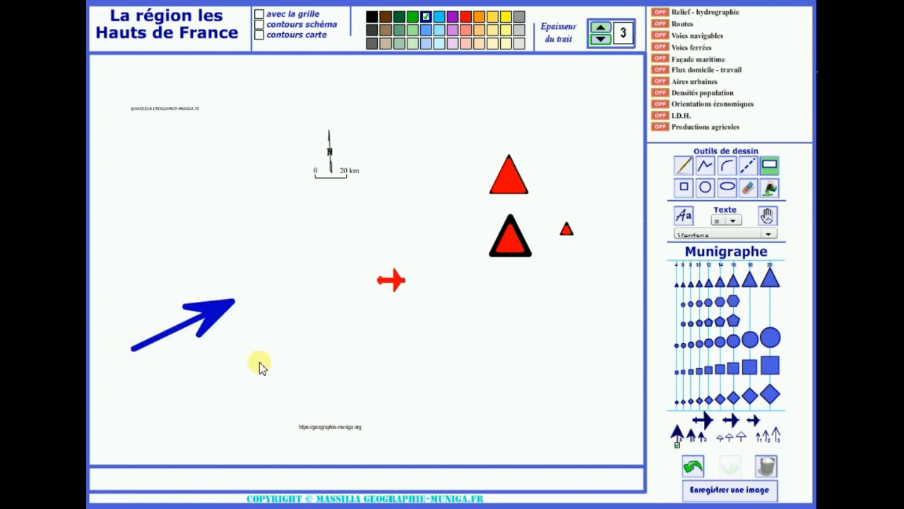
# Step: Draw two blue arrows of the smallest solid-headed type below the thick blue arrow, the second one longer and further east
pyautogui.click(701, 437)
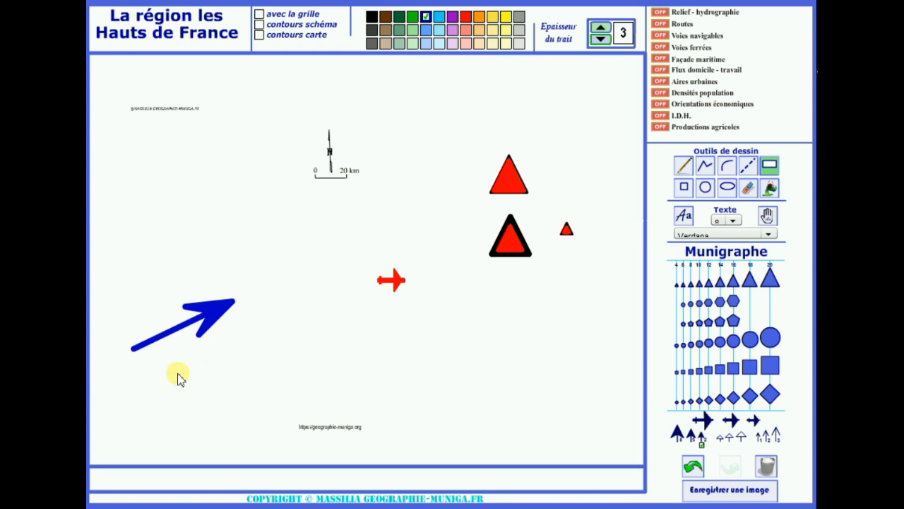
pyautogui.moveTo(178, 374); pyautogui.dragTo(227, 345)
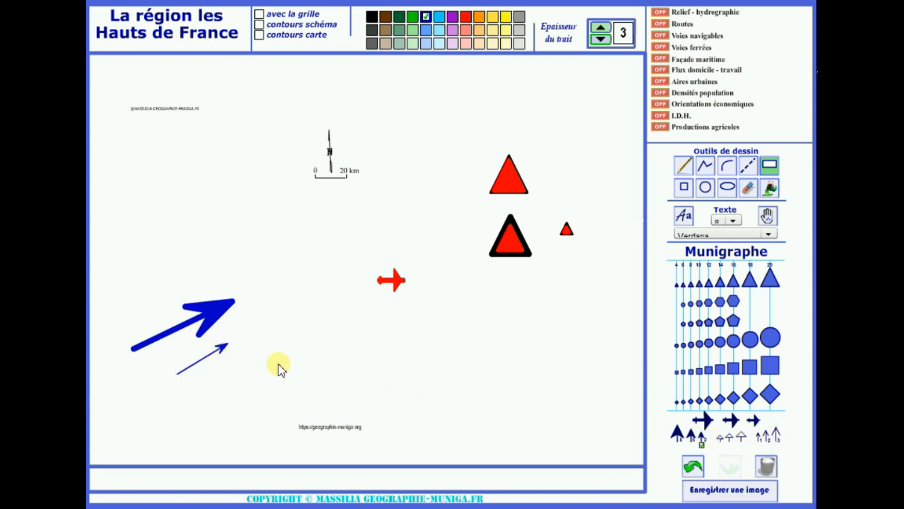
pyautogui.moveTo(278, 365); pyautogui.dragTo(345, 339)
# Step: Draw two blue line arrows with open heads further east, a long one in the thickest style and a short one in the thinnest
pyautogui.click(775, 433)
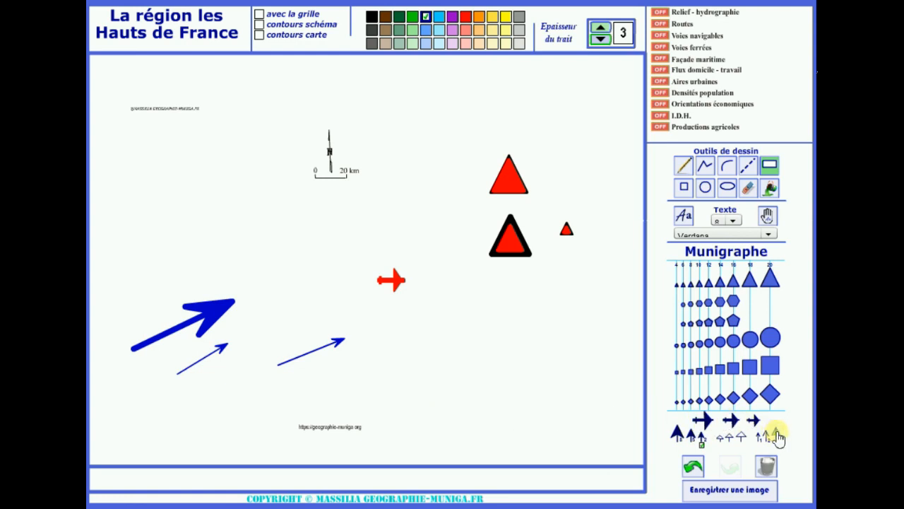
pyautogui.moveTo(359, 388); pyautogui.dragTo(449, 363)
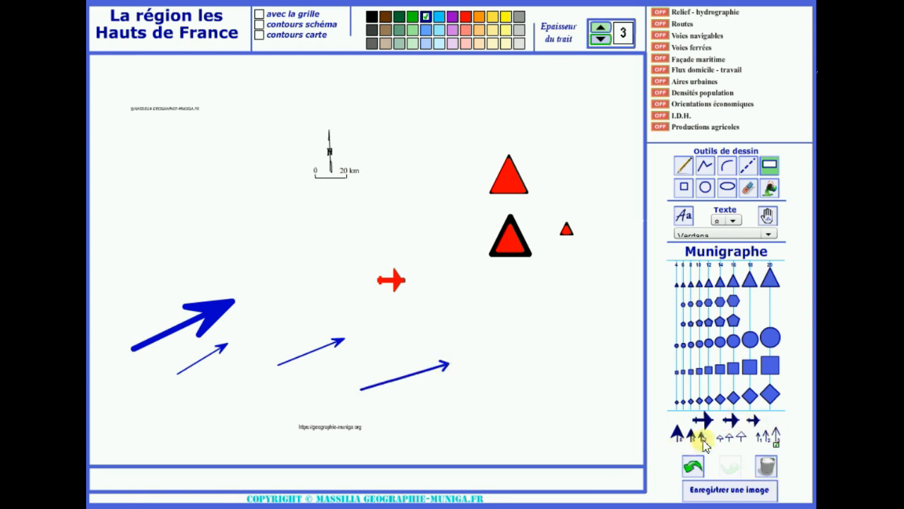
pyautogui.click(761, 433)
pyautogui.moveTo(463, 409); pyautogui.dragTo(492, 402)
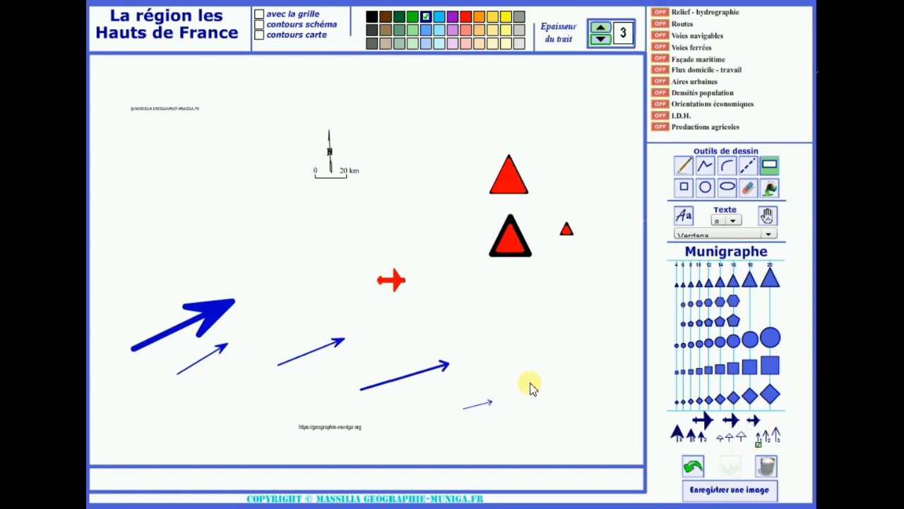
# Step: Draw a short blue double-headed arrow with the largest hollow triangular heads, east of the open-headed arrows
pyautogui.click(740, 436)
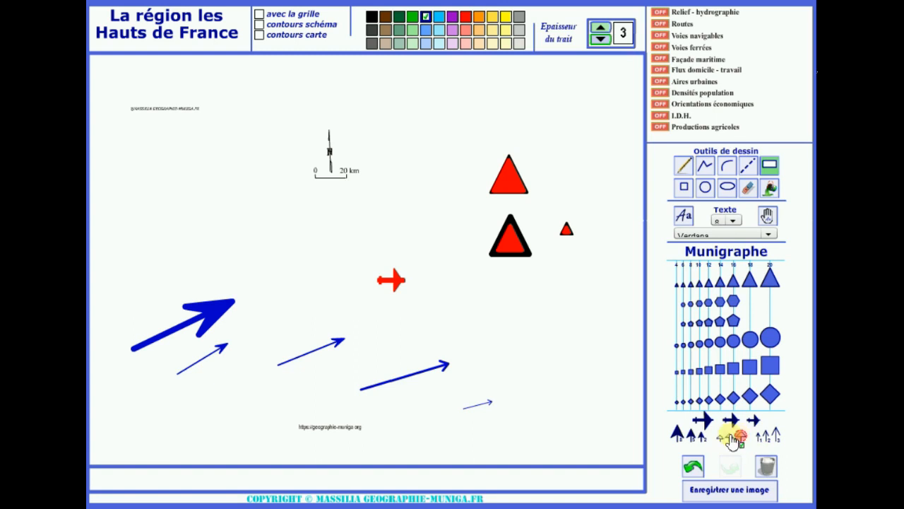
pyautogui.moveTo(527, 371)
pyautogui.mouseDown()
pyautogui.moveTo(561, 352)
pyautogui.moveTo(534, 374)
pyautogui.mouseUp()
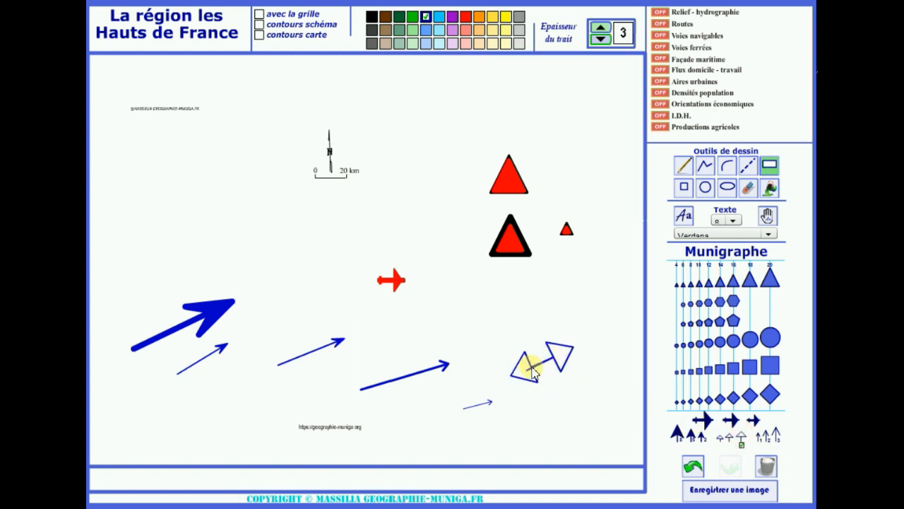
# Step: Fill both hollow triangular heads of the double-headed arrow in blue
pyautogui.click(770, 187)
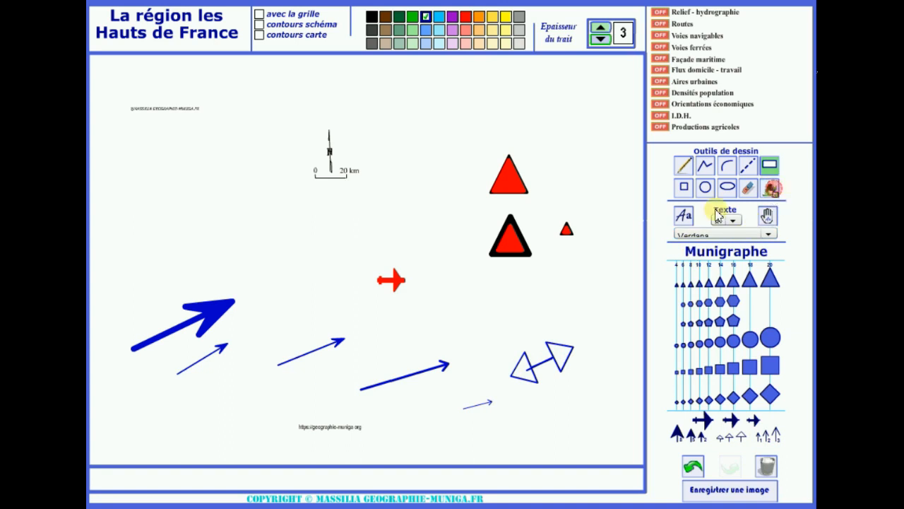
pyautogui.click(558, 356)
pyautogui.click(523, 366)
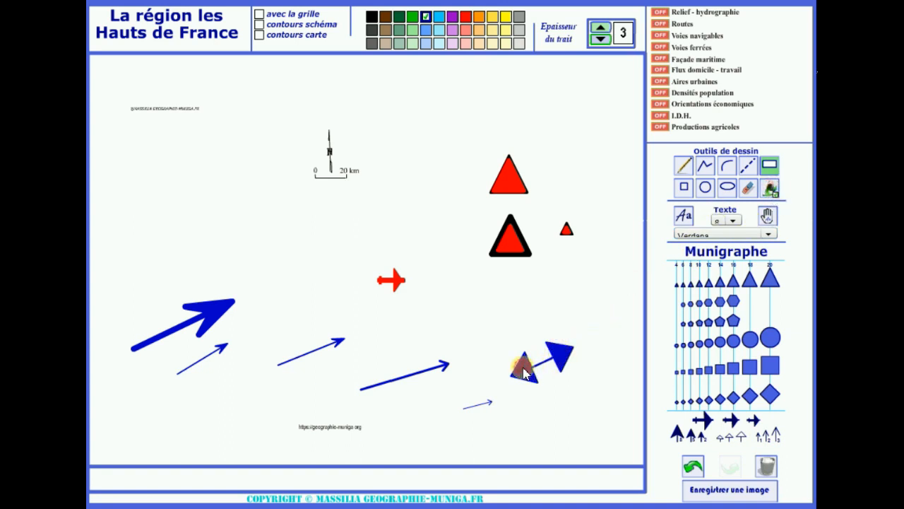
# Step: Draw a blue line of thickness 6 over the shaft of the double-headed arrow to thicken it
pyautogui.click(710, 169)
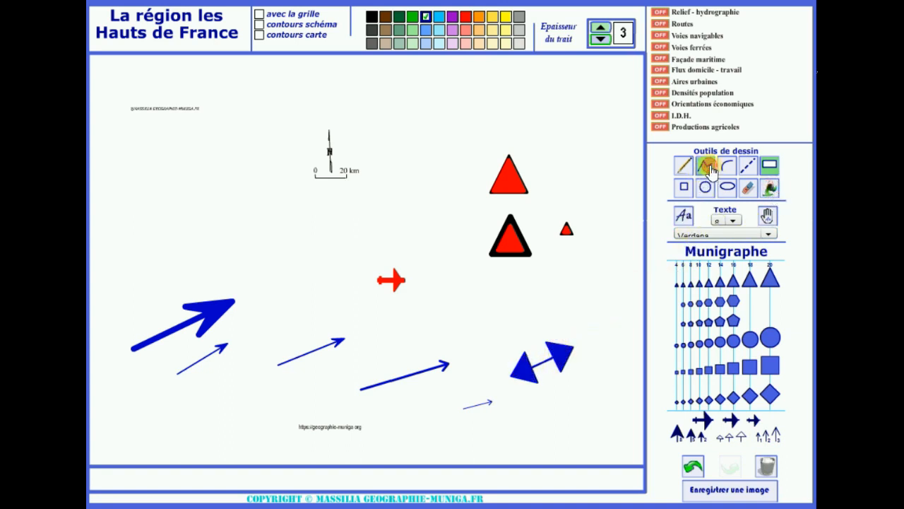
pyautogui.doubleClick(600, 28)
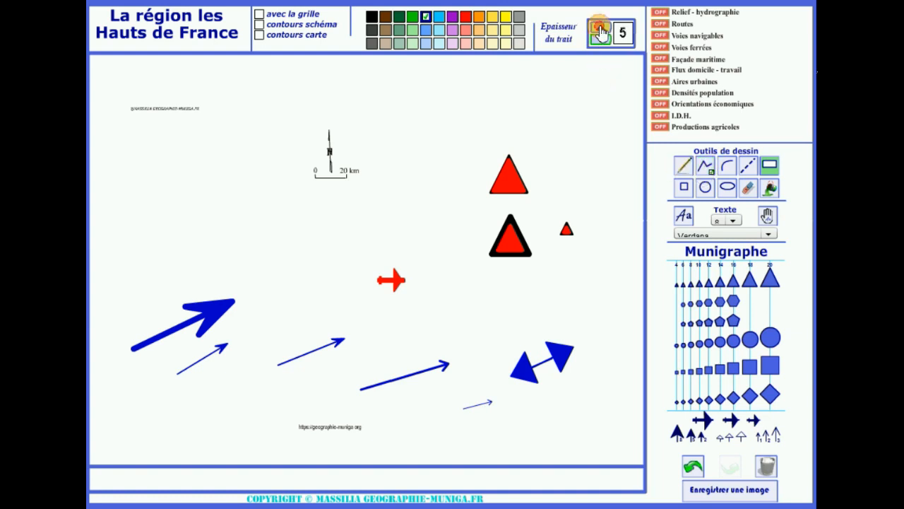
pyautogui.click(599, 28)
pyautogui.click(528, 366)
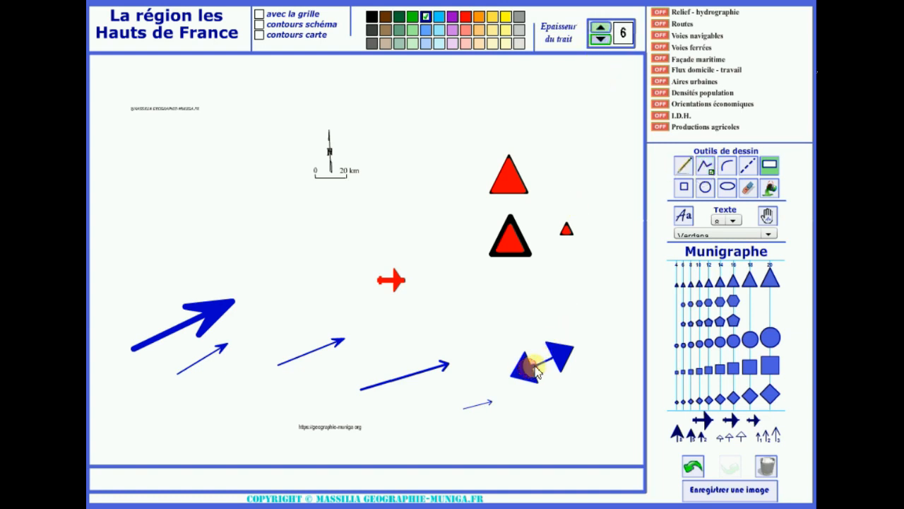
pyautogui.doubleClick(551, 357)
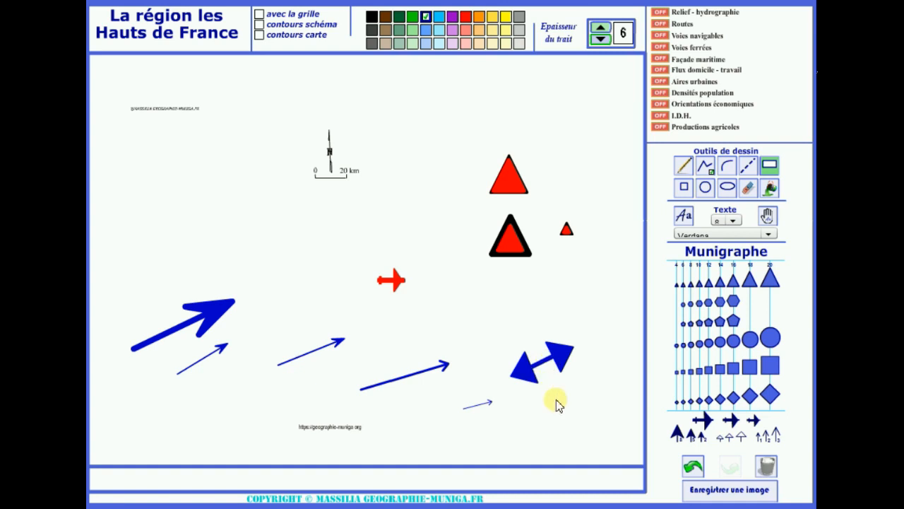
# Step: Thicken the double-headed arrow's shaft further with a blue line of thickness 12 between its two heads
pyautogui.tripleClick(600, 28)
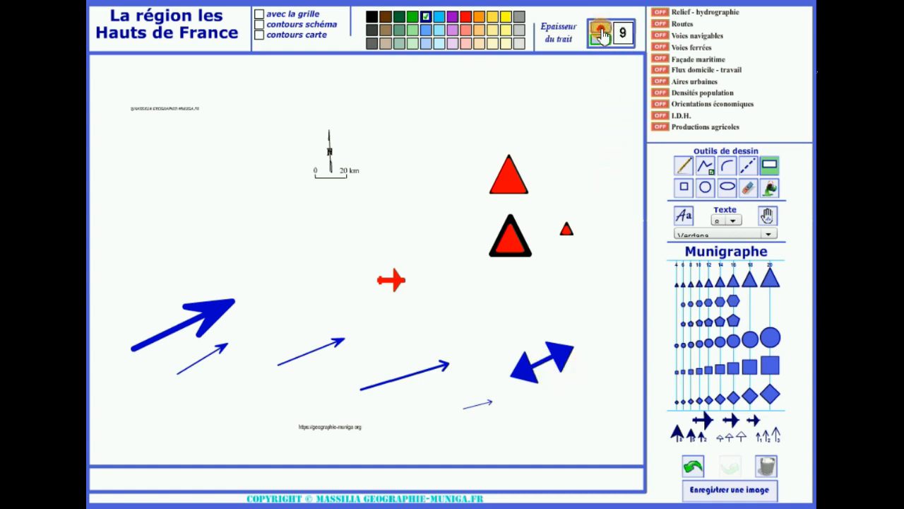
pyautogui.doubleClick(600, 28)
pyautogui.click(600, 29)
pyautogui.click(524, 364)
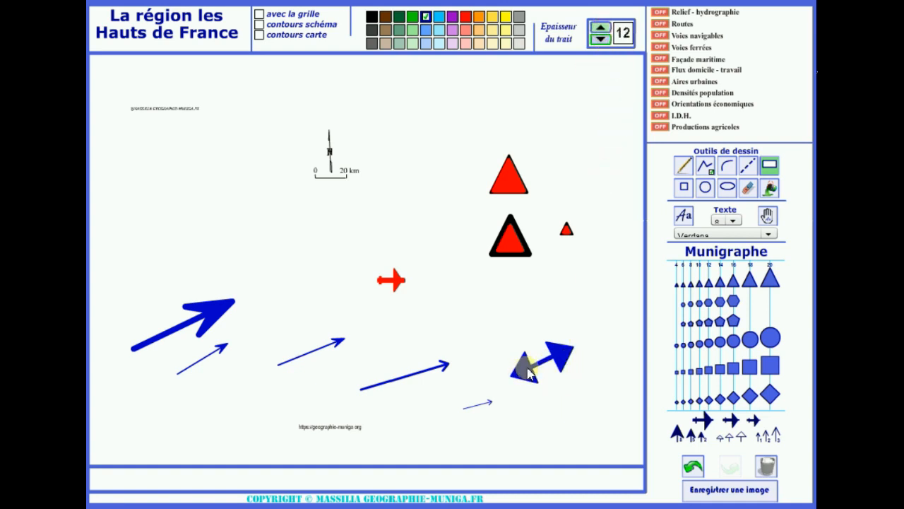
pyautogui.doubleClick(551, 357)
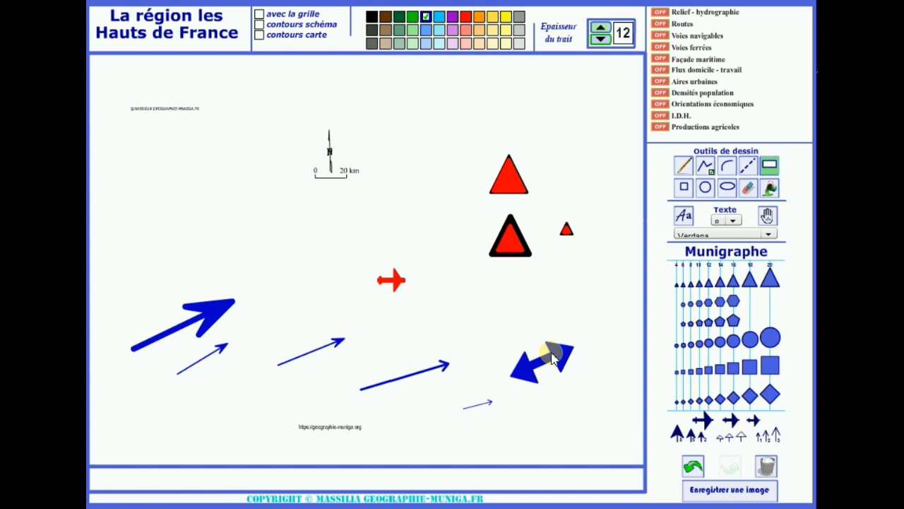
# Step: Clear the whole drawing and display the schematic outline of the region (contours schéma)
pyautogui.click(769, 472)
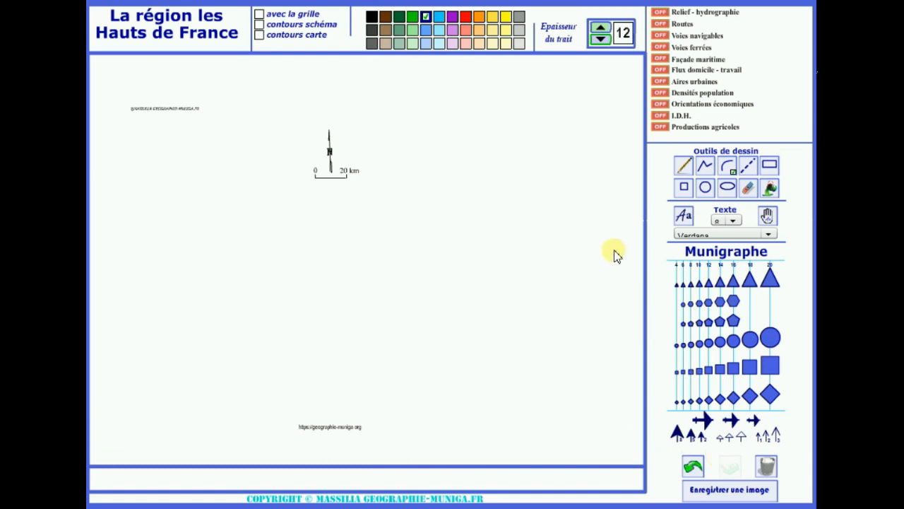
pyautogui.click(260, 27)
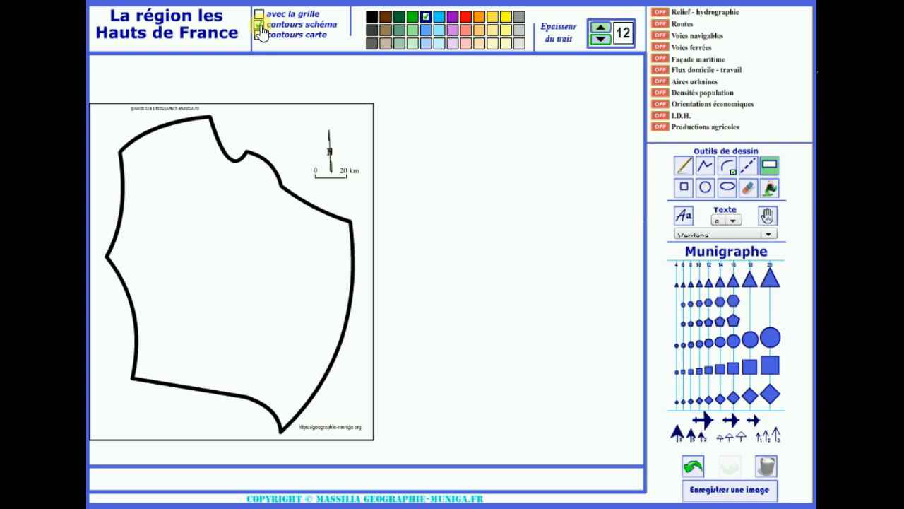
# Step: Compare the map outline (contours carte) with the schematic one, overlaid and alone, and return to only the schematic outline
pyautogui.click(259, 36)
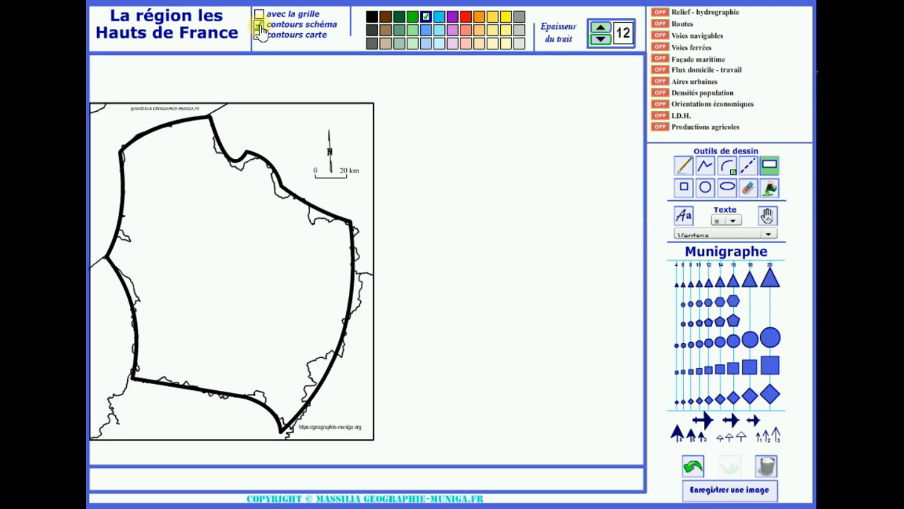
pyautogui.click(258, 24)
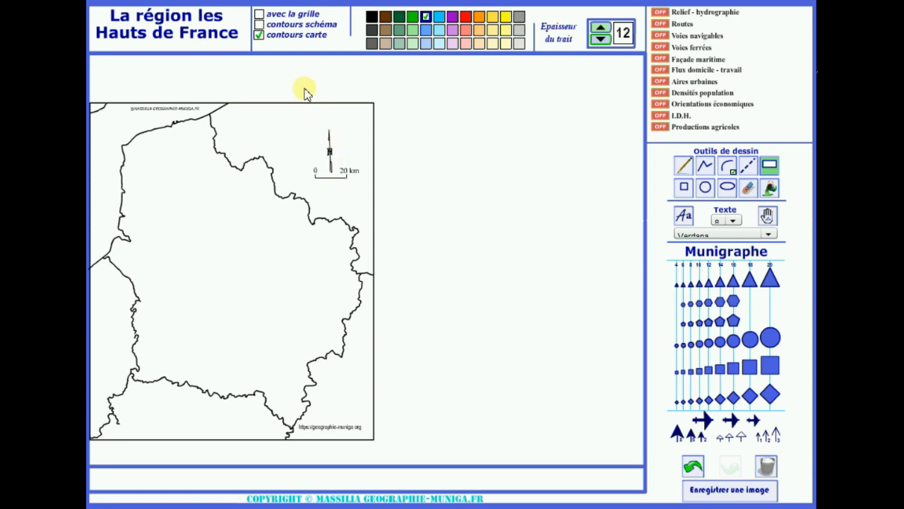
pyautogui.click(260, 24)
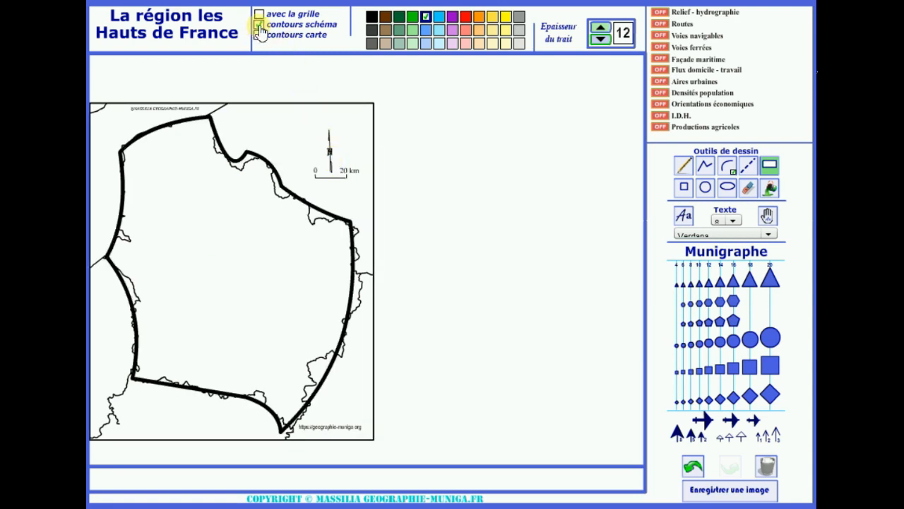
pyautogui.click(258, 35)
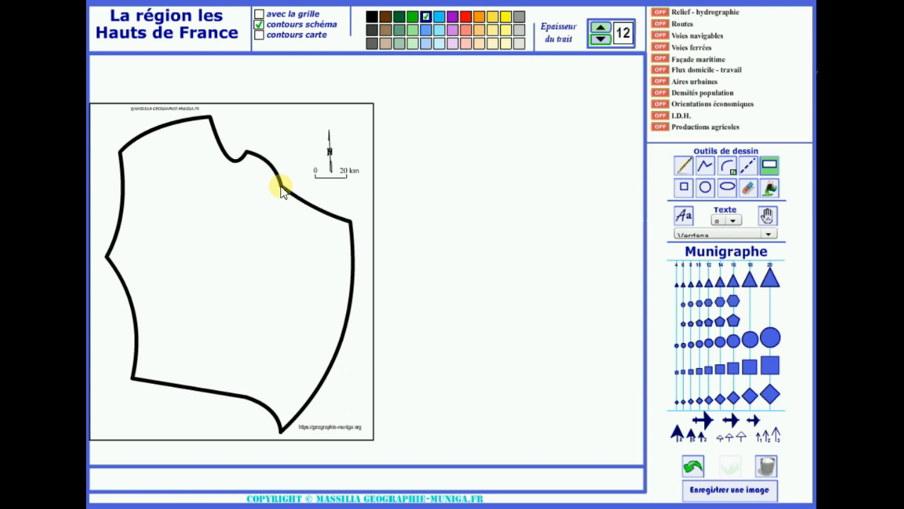
# Step: Draw a red freehand curve of thickness 3 that closes off a small area inside the notch of the northeastern schematic outline
pyautogui.click(684, 168)
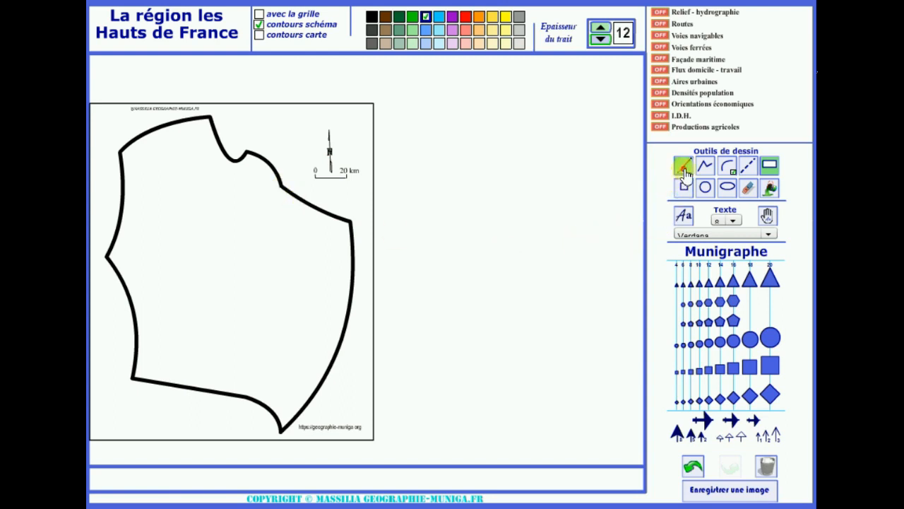
pyautogui.click(602, 41)
pyautogui.click(602, 41)
pyautogui.click(601, 41)
pyautogui.click(601, 41)
pyautogui.click(601, 41)
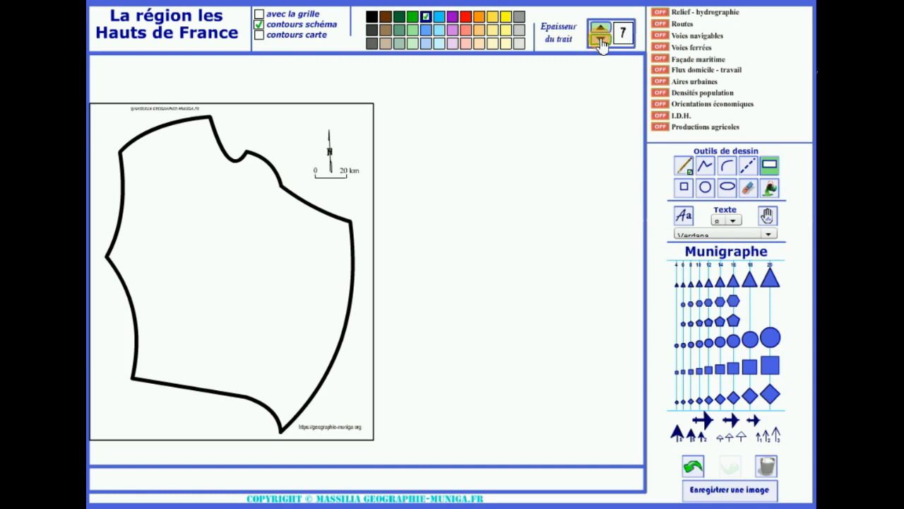
pyautogui.click(601, 41)
pyautogui.click(602, 41)
pyautogui.click(601, 40)
pyautogui.click(601, 41)
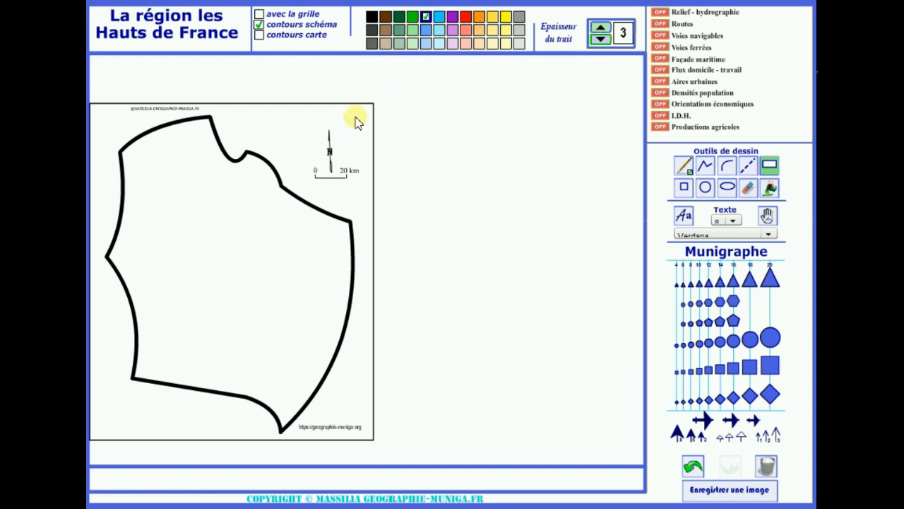
pyautogui.click(466, 17)
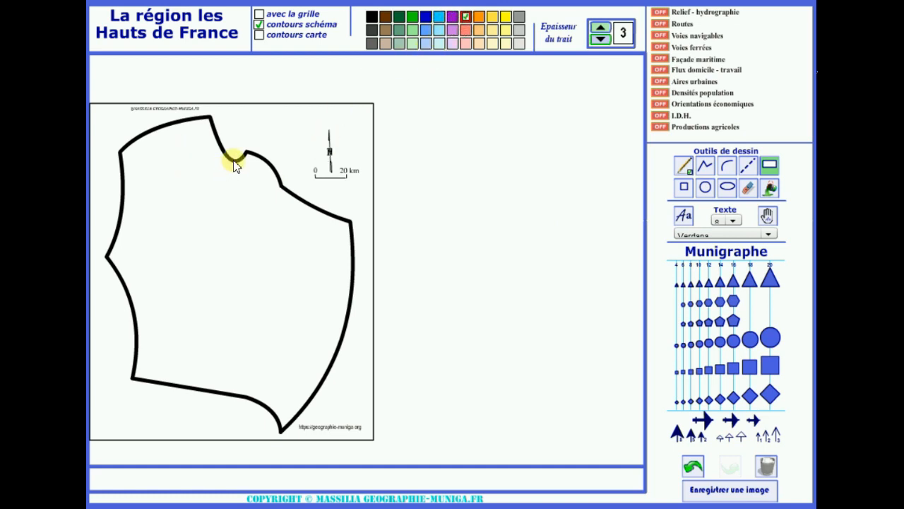
pyautogui.moveTo(233, 159)
pyautogui.mouseDown()
pyautogui.moveTo(228, 182)
pyautogui.moveTo(248, 188)
pyautogui.moveTo(277, 176)
pyautogui.mouseUp()
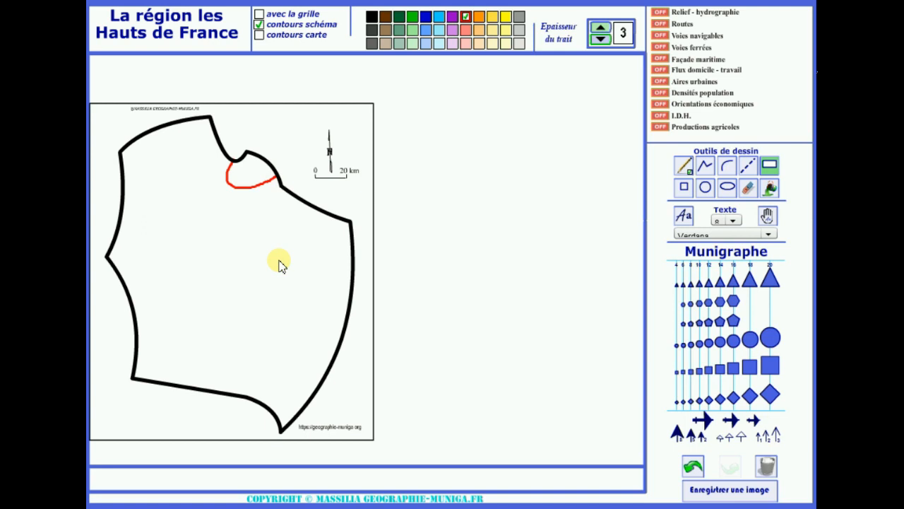
# Step: Fill the enclosed northeastern area in red, try the same fill outside the region's outline and undo that outer fill
pyautogui.click(773, 192)
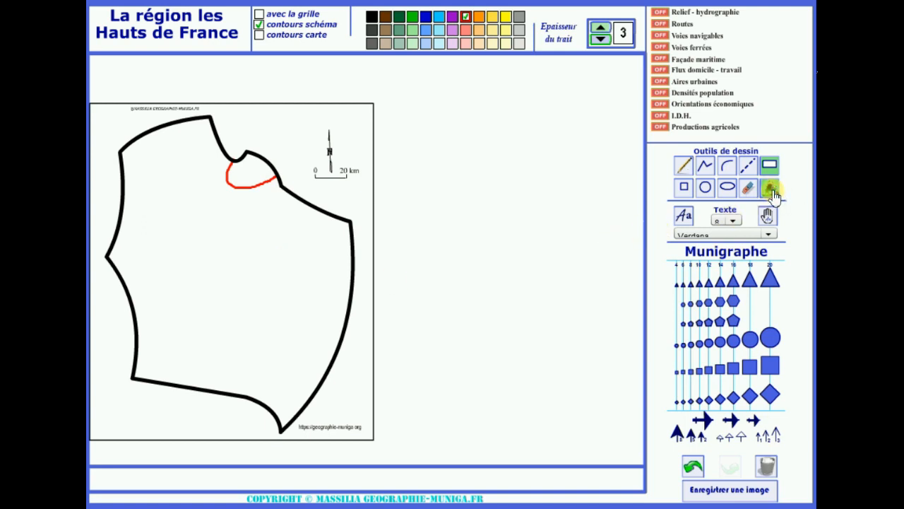
pyautogui.click(242, 183)
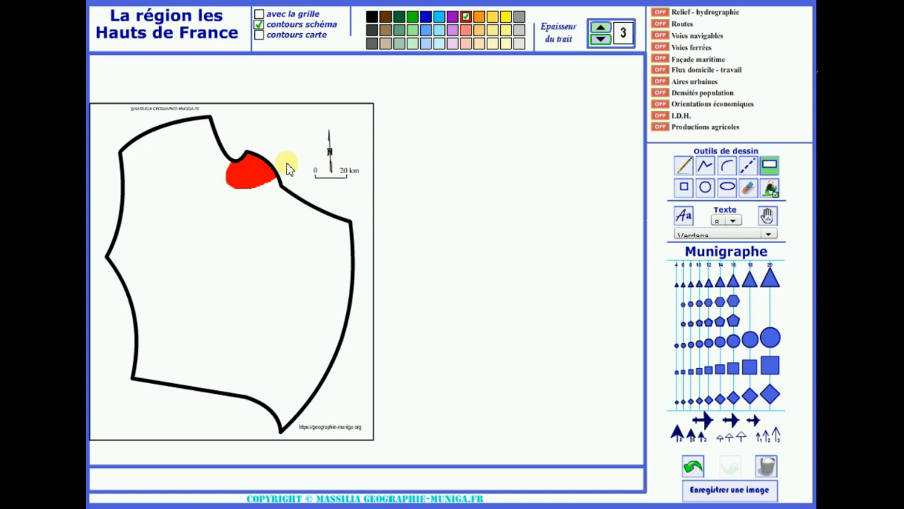
pyautogui.click(309, 152)
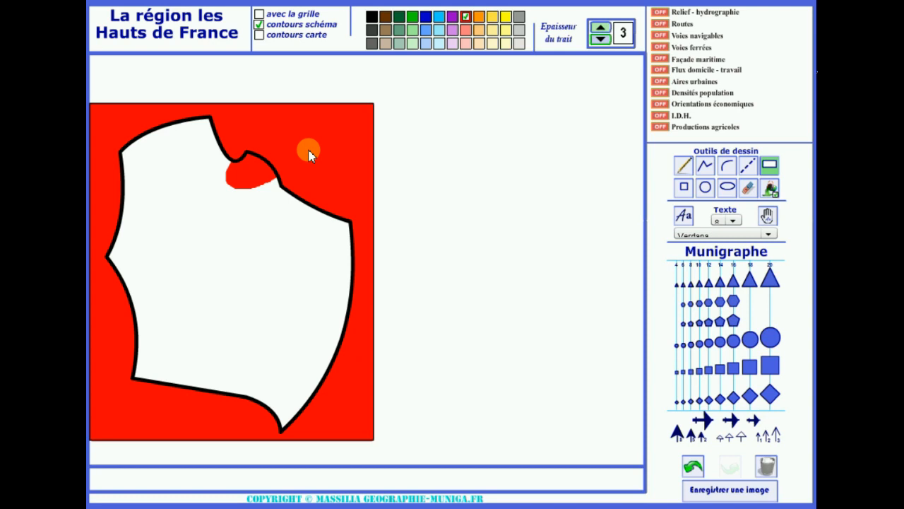
pyautogui.click(692, 470)
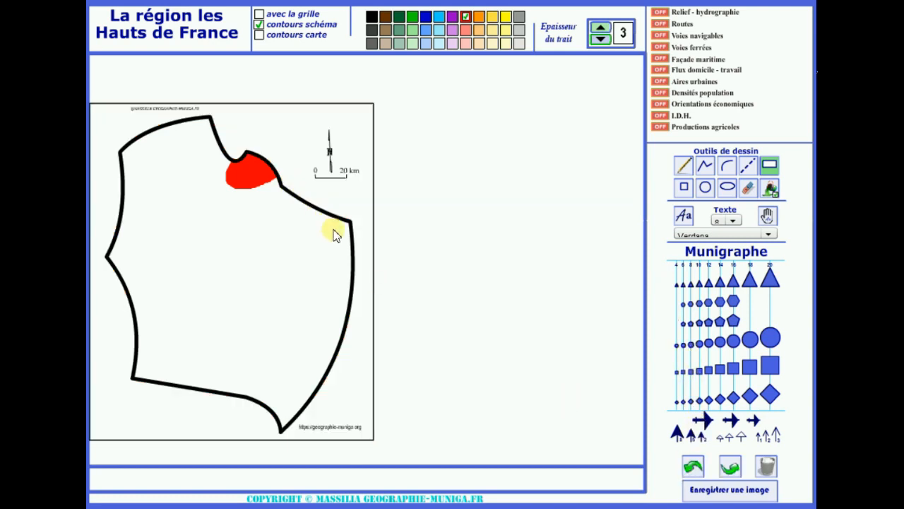
# Step: Replace the schematic outline with the map outline, briefly overlaying both to compare them against the red area
pyautogui.click(259, 24)
pyautogui.click(259, 34)
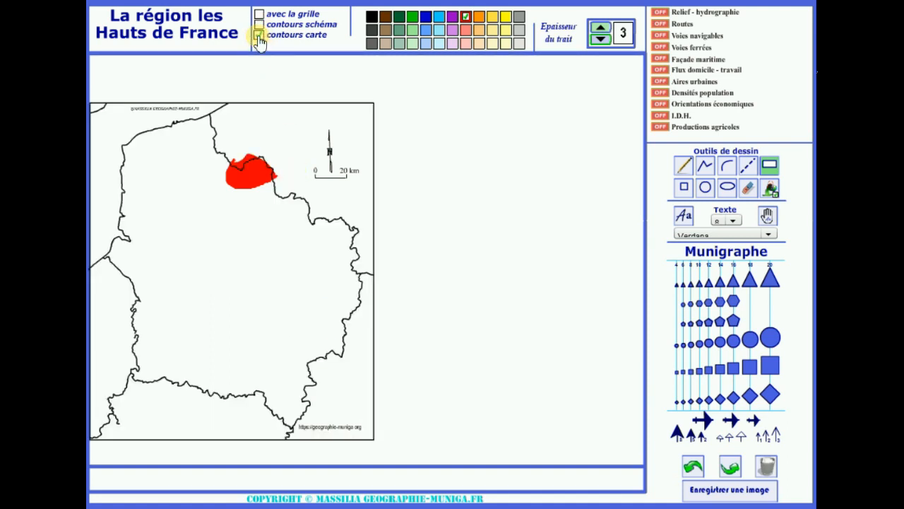
pyautogui.click(249, 169)
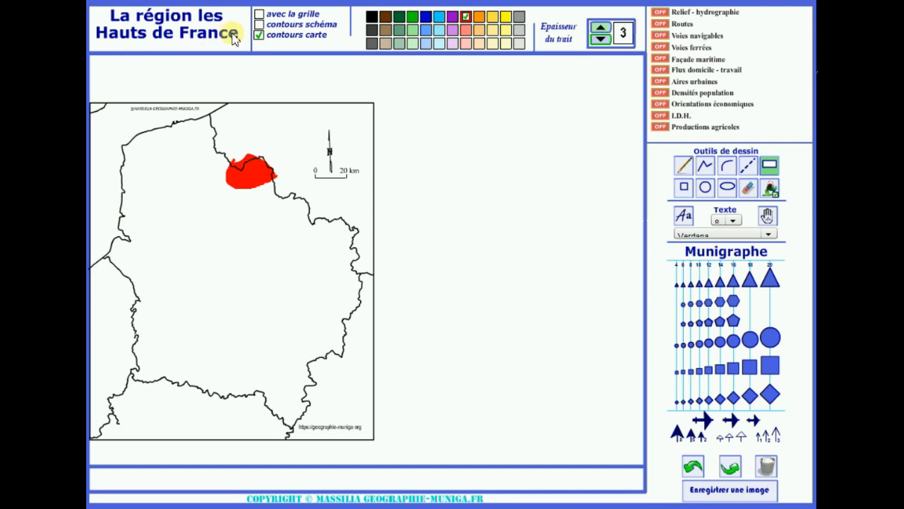
pyautogui.click(259, 27)
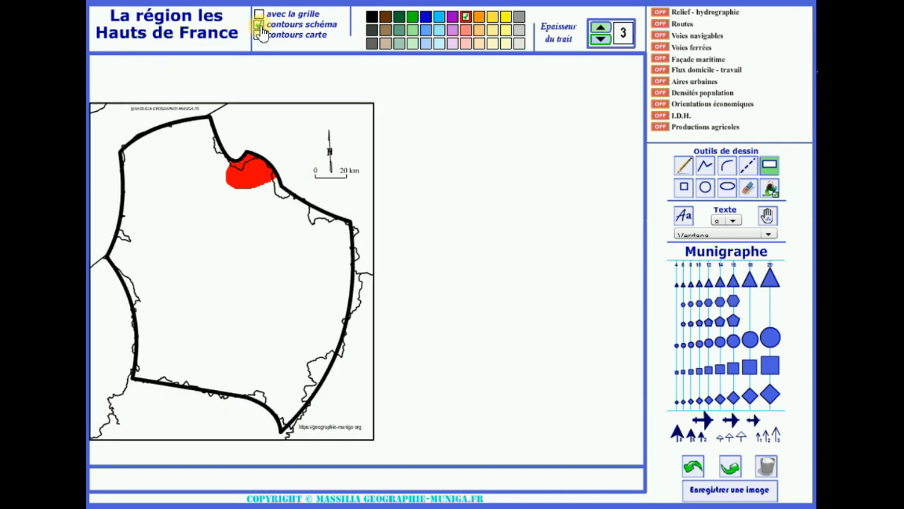
pyautogui.click(259, 33)
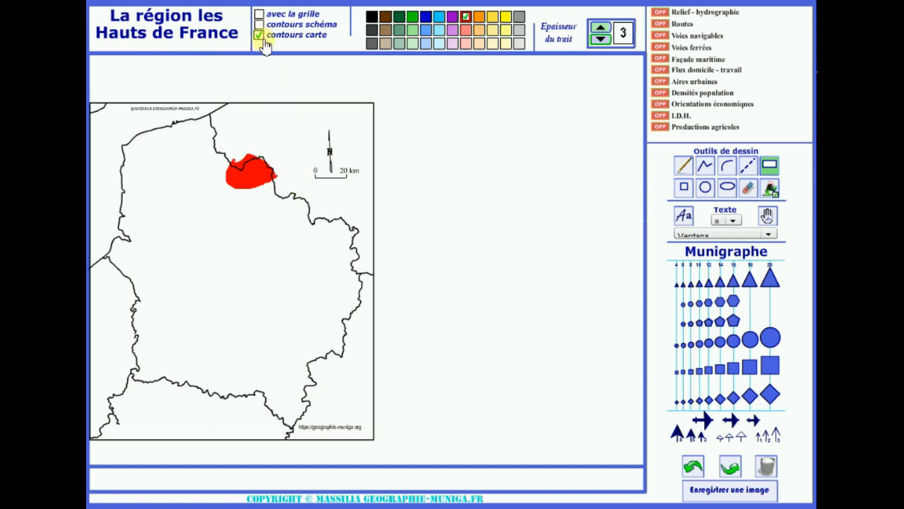
# Step: Close off an area along the eastern map border with a red freehand curve and fill it in yellow
pyautogui.click(685, 167)
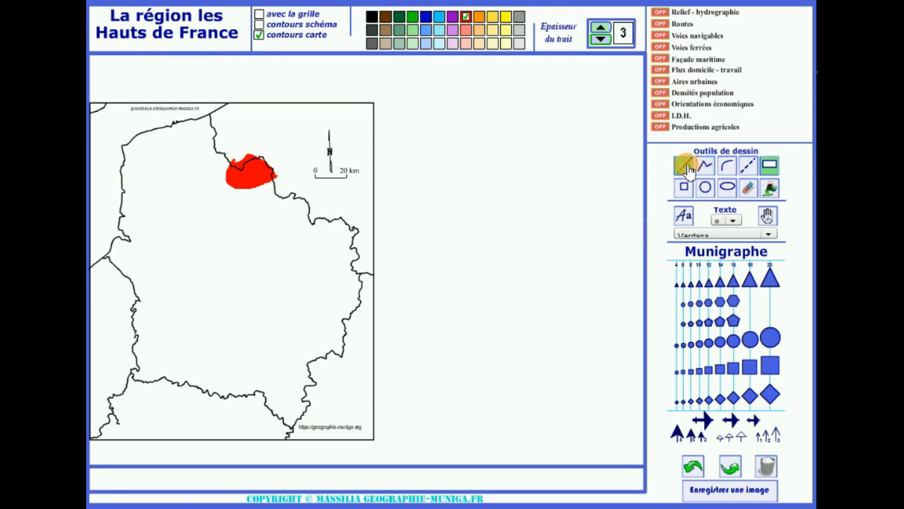
pyautogui.moveTo(315, 222)
pyautogui.mouseDown()
pyautogui.moveTo(328, 296)
pyautogui.moveTo(361, 285)
pyautogui.mouseUp()
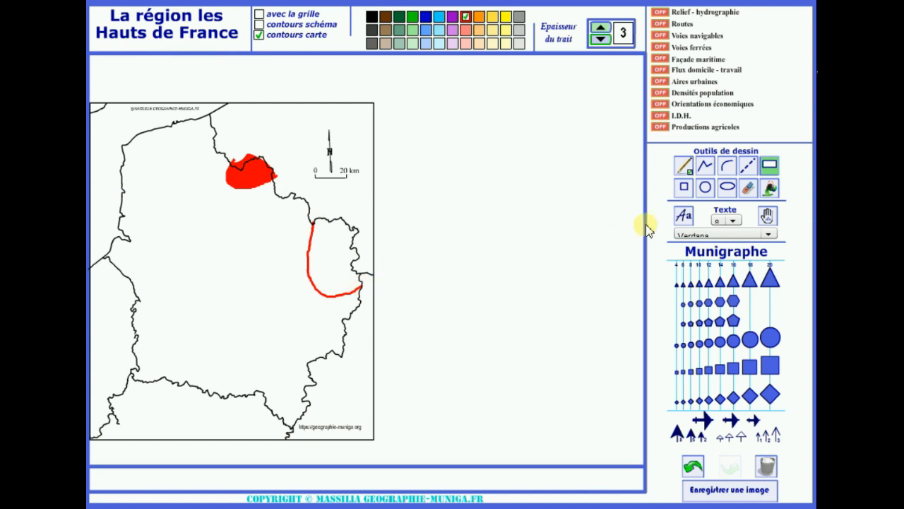
pyautogui.click(771, 187)
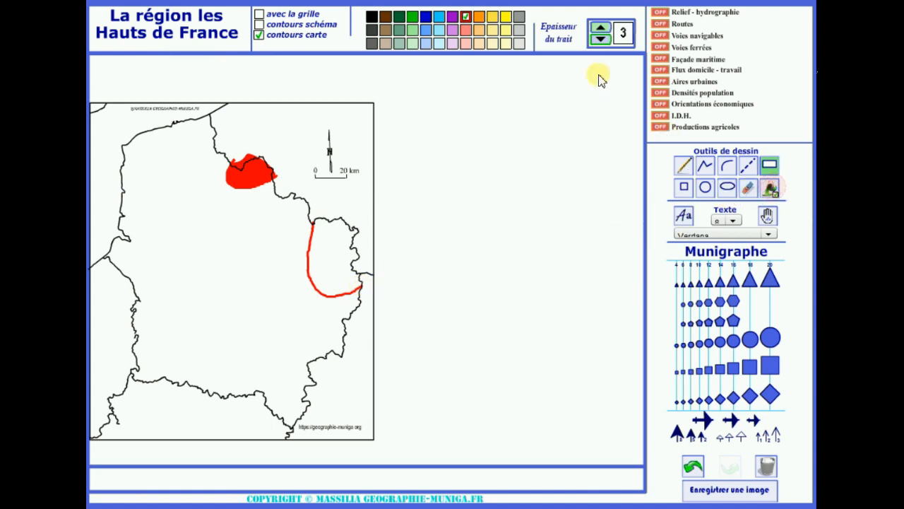
pyautogui.click(506, 16)
pyautogui.click(344, 264)
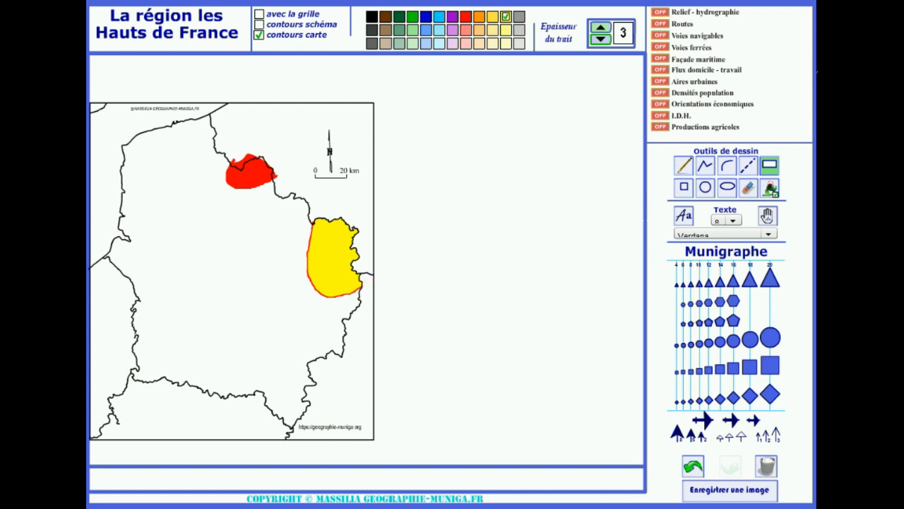
# Step: Display the grid and replace the map outline with the schematic outline
pyautogui.click(259, 14)
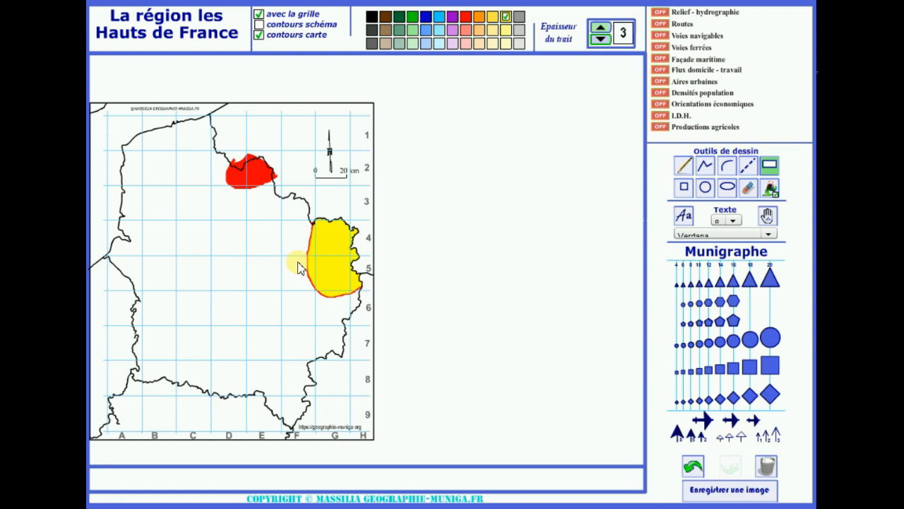
pyautogui.click(259, 35)
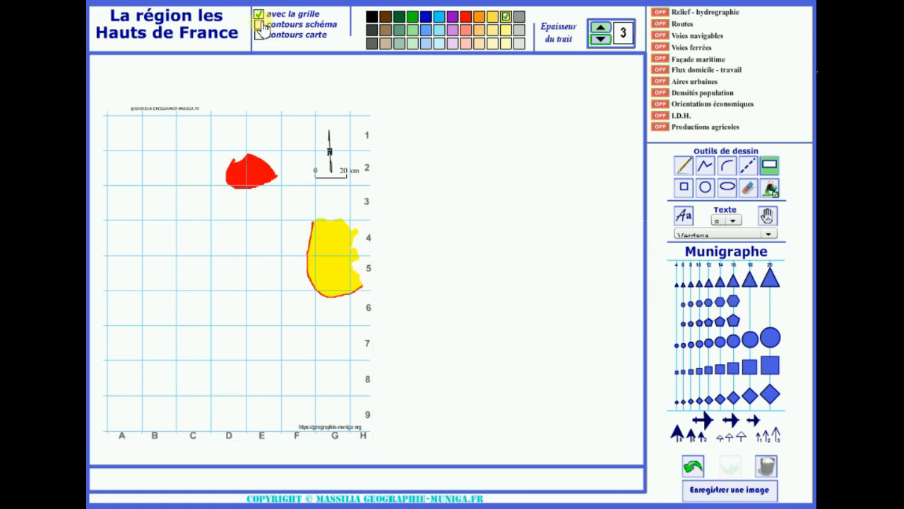
pyautogui.click(259, 24)
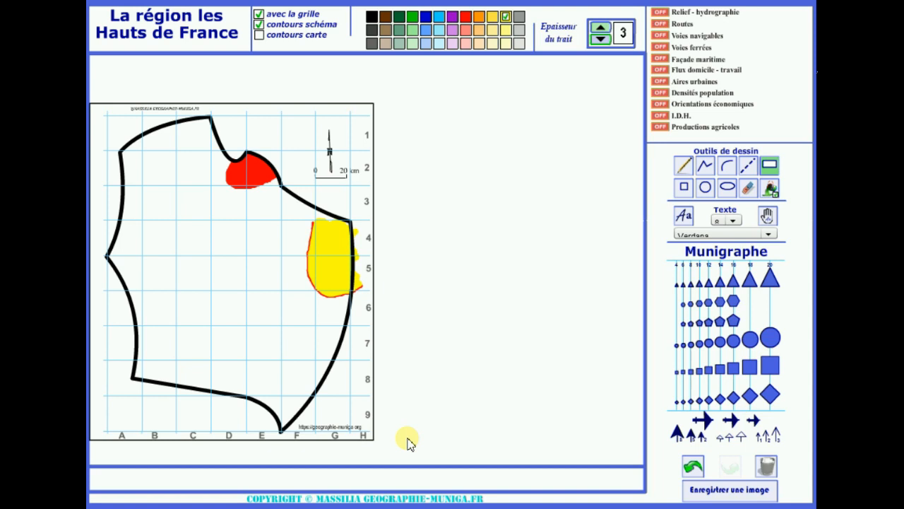
# Step: Hide the grid and draw a dark blue curve of line thickness 9 off the northwestern coast of the schematic outline
pyautogui.click(259, 14)
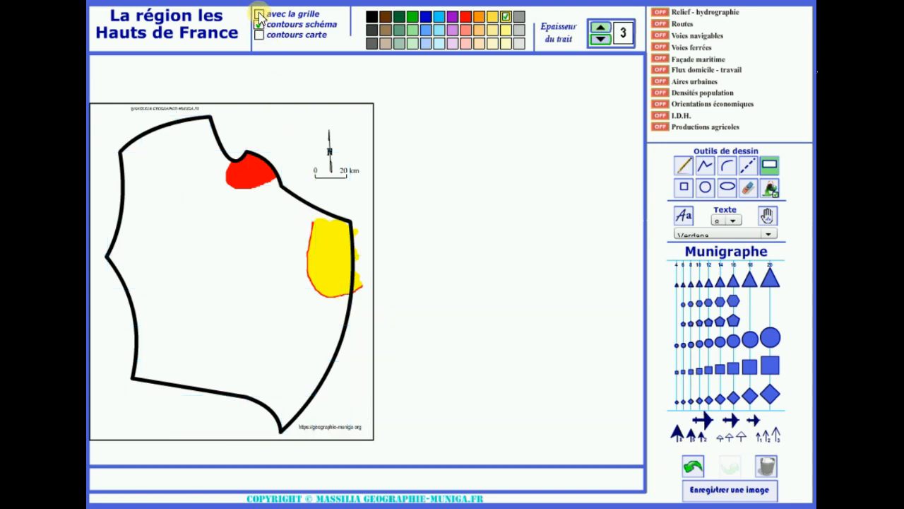
pyautogui.click(599, 29)
pyautogui.click(600, 28)
pyautogui.click(600, 29)
pyautogui.click(600, 28)
pyautogui.click(600, 28)
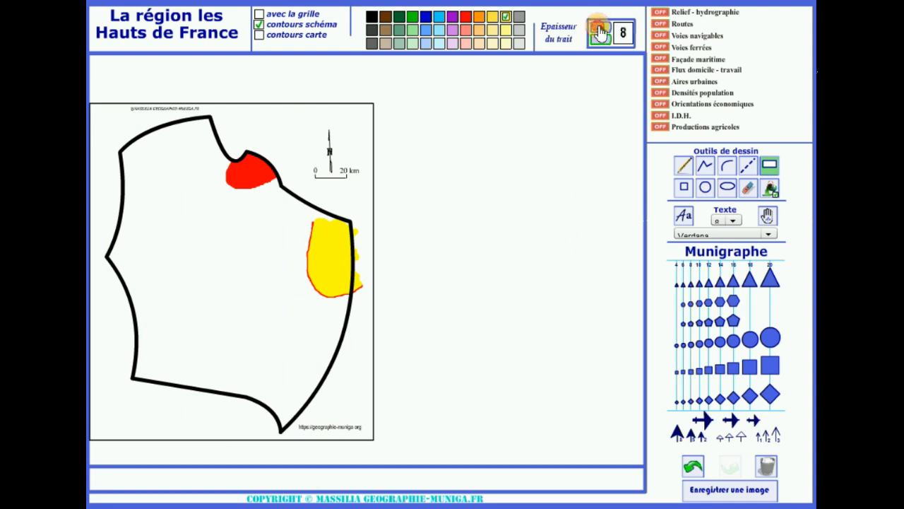
pyautogui.click(600, 28)
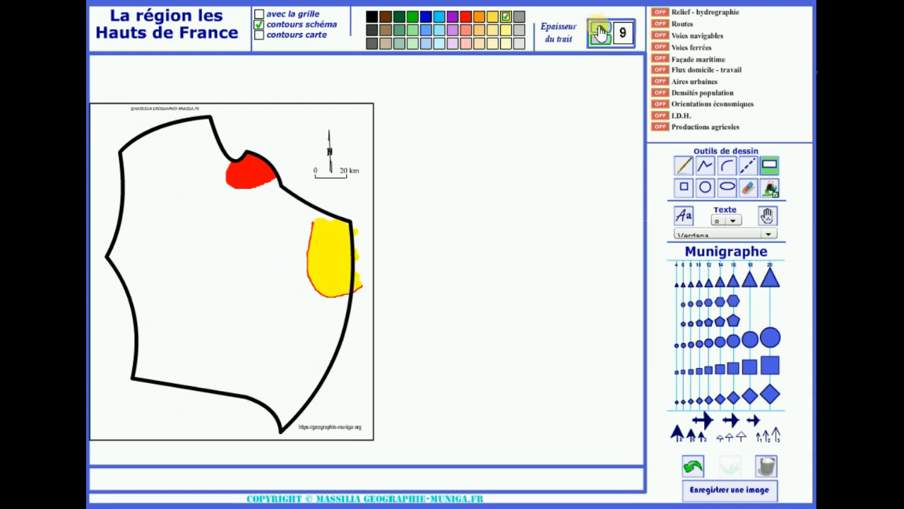
pyautogui.click(728, 168)
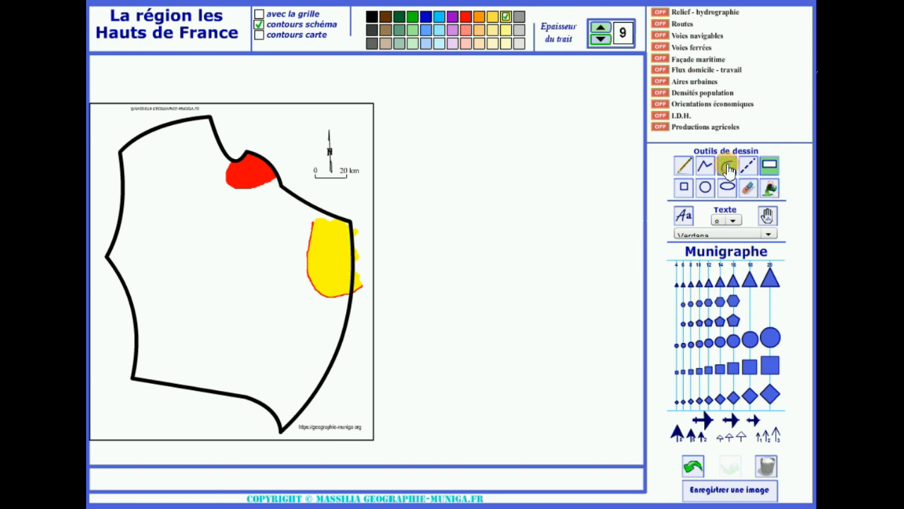
pyautogui.click(425, 16)
pyautogui.click(200, 109)
pyautogui.moveTo(200, 110)
pyautogui.mouseDown()
pyautogui.moveTo(151, 111)
pyautogui.moveTo(111, 139)
pyautogui.mouseUp()
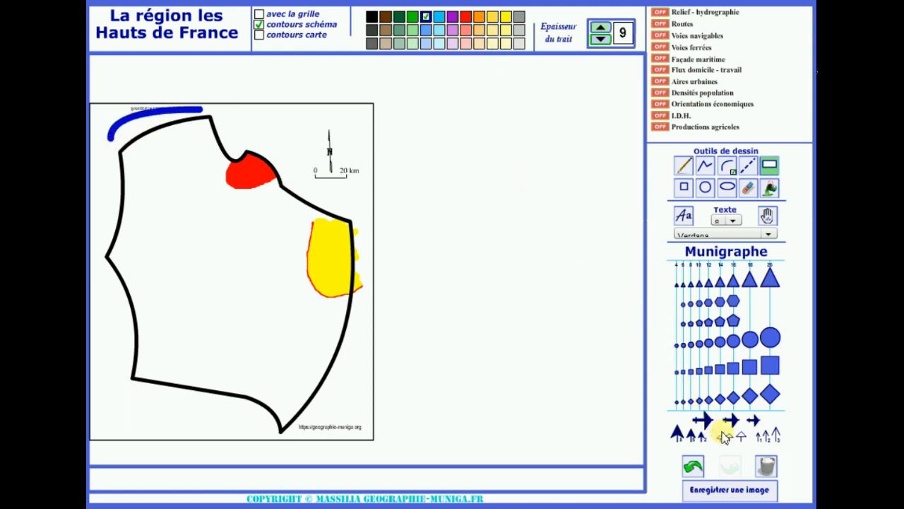
# Step: Place small thin arrows of size 1 along both sides of the blue coastal curve
pyautogui.click(760, 436)
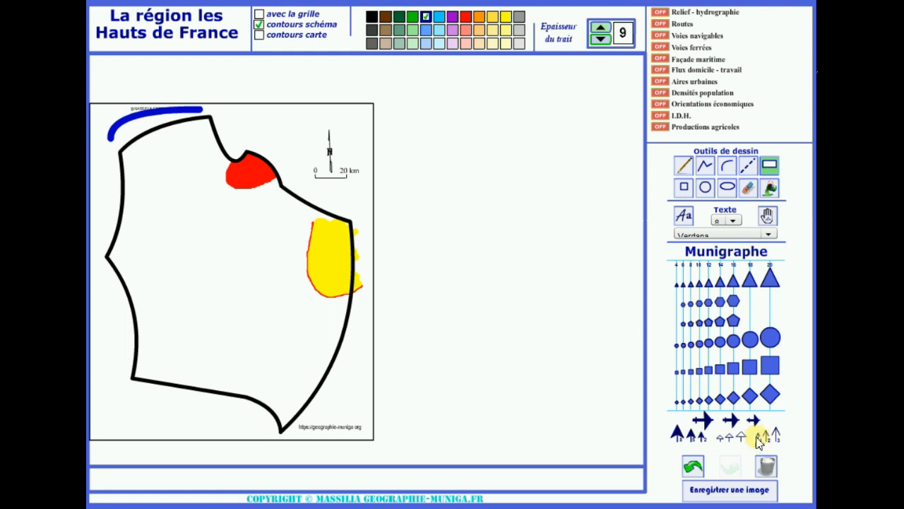
pyautogui.click(125, 131)
pyautogui.click(149, 120)
pyautogui.click(125, 111)
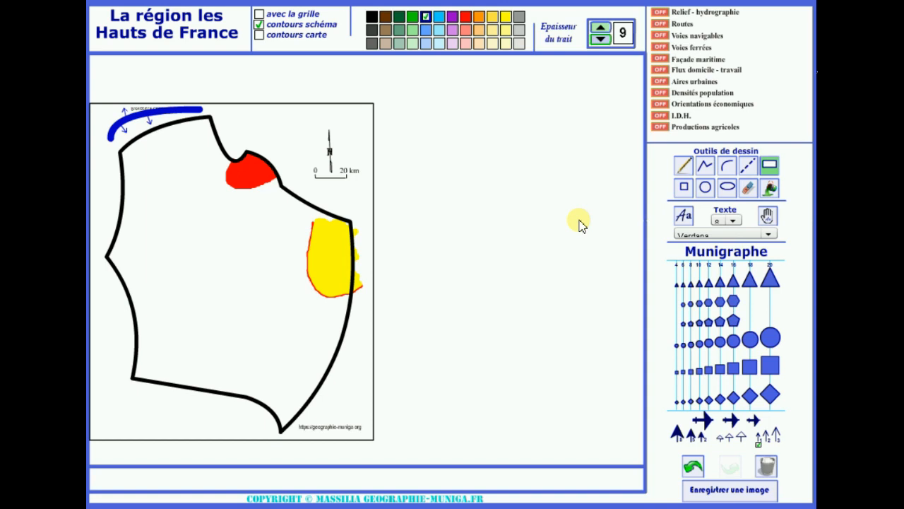
# Step: Replace the schematic outline with the map outline over the Aires urbaines layer and clear all drawings
pyautogui.click(258, 25)
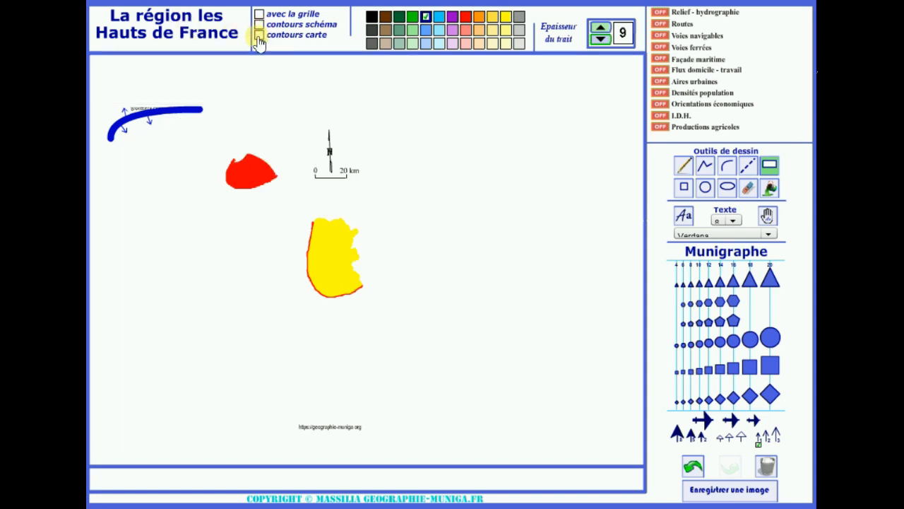
pyautogui.click(260, 34)
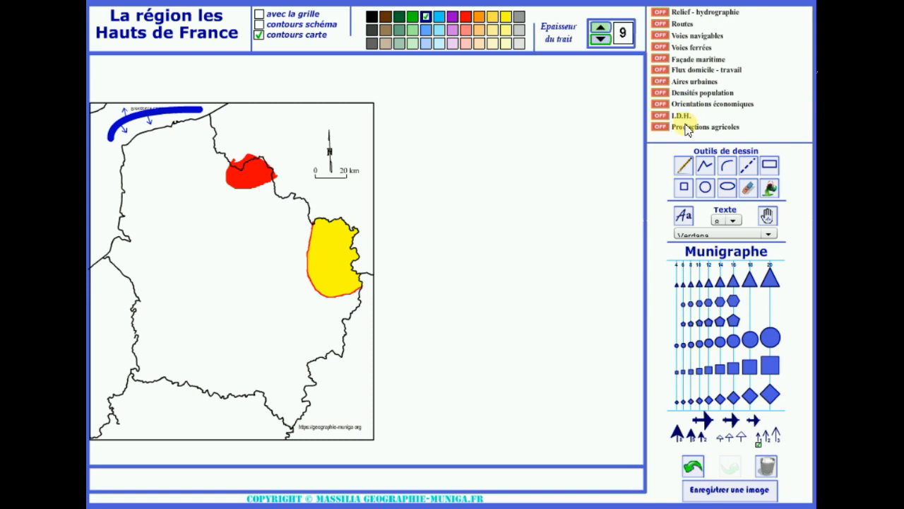
pyautogui.click(661, 83)
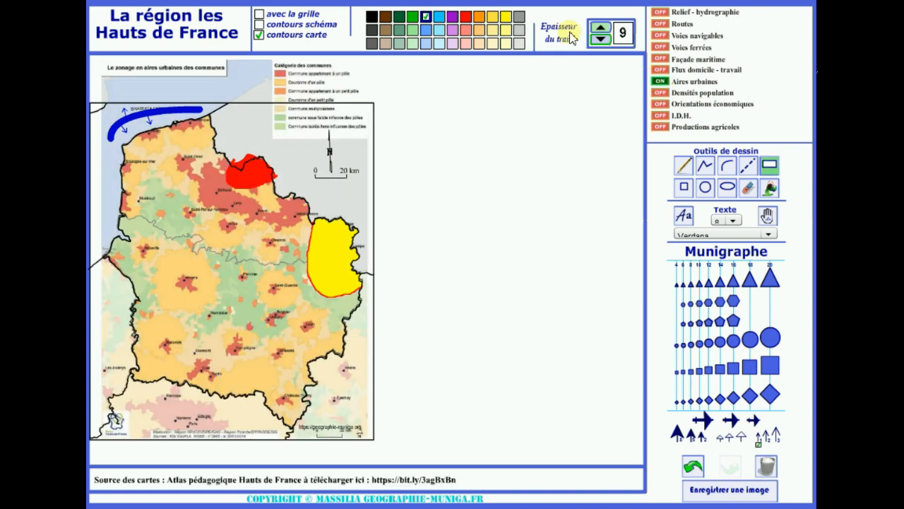
pyautogui.click(769, 469)
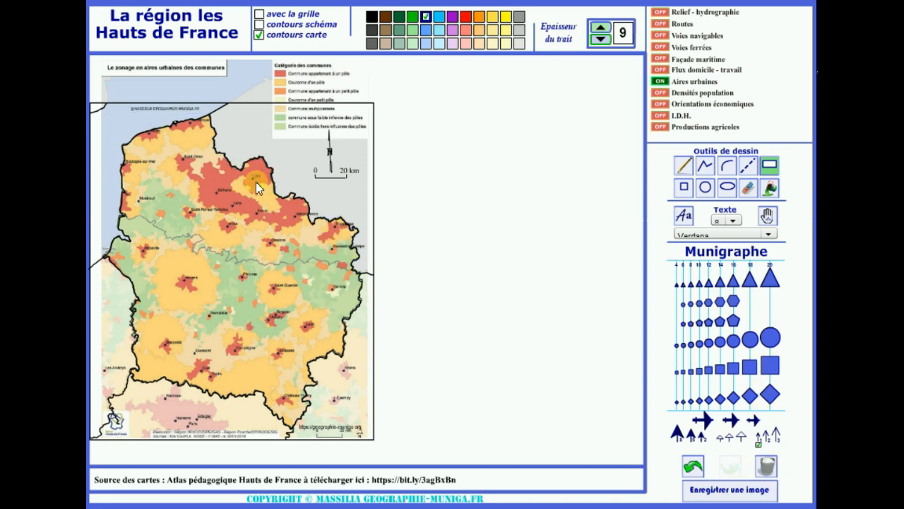
# Step: Trace the large northeastern urban area freehand in red at line thickness 2, leaving out its inner pocket, and fill it in red
pyautogui.click(467, 16)
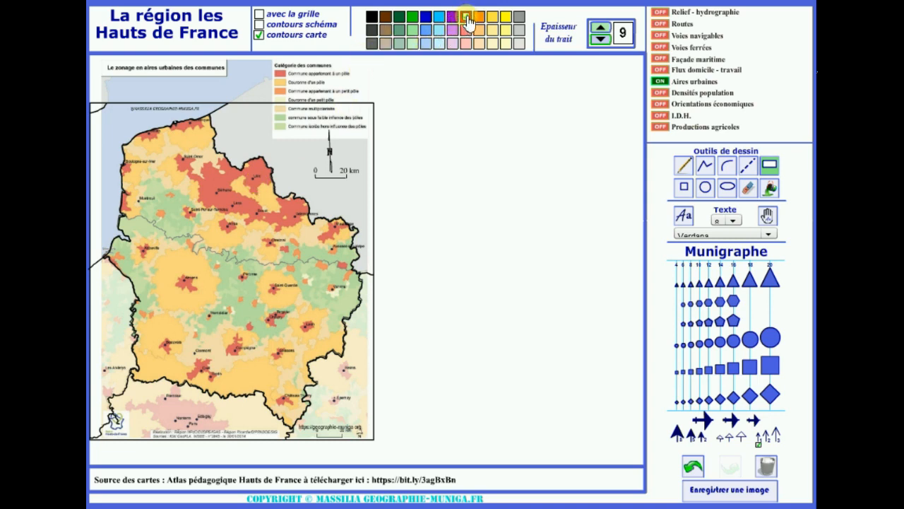
pyautogui.click(687, 168)
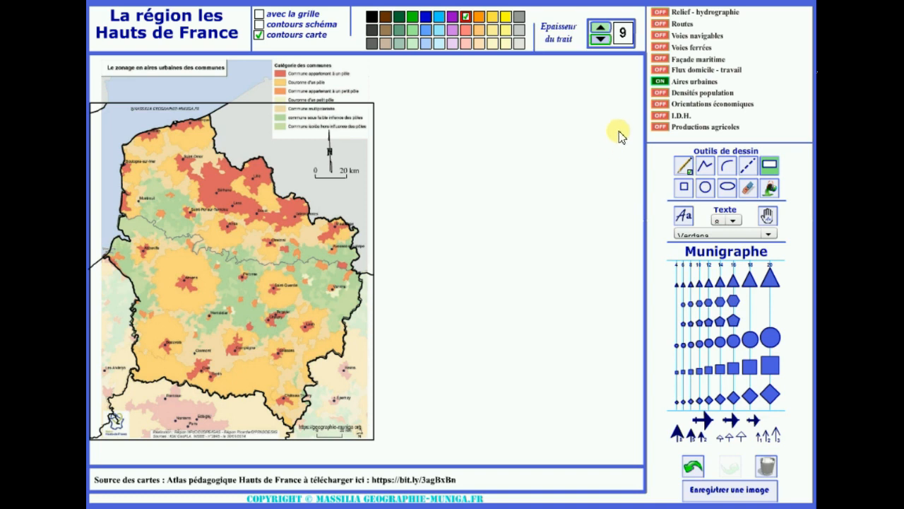
pyautogui.click(601, 39)
pyautogui.click(600, 39)
pyautogui.click(601, 39)
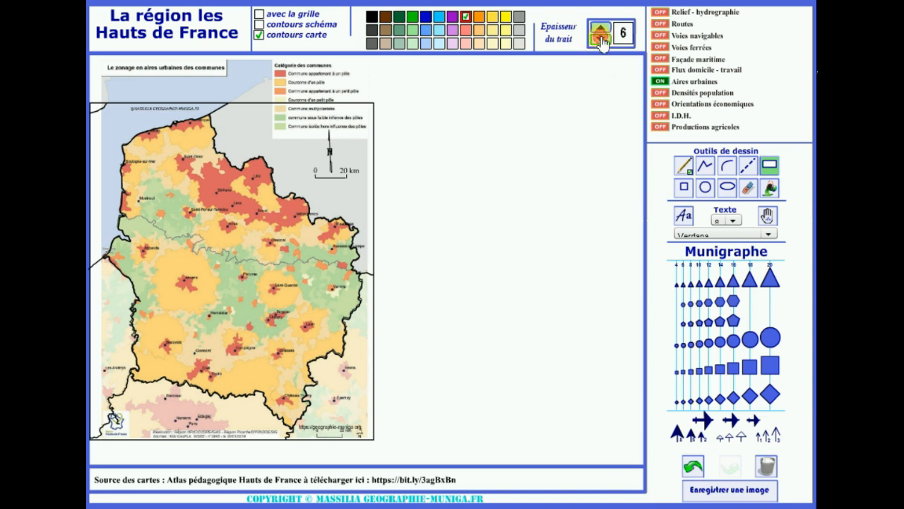
pyautogui.click(600, 39)
pyautogui.click(600, 39)
pyautogui.click(600, 39)
pyautogui.click(600, 39)
pyautogui.click(225, 157)
pyautogui.moveTo(197, 176)
pyautogui.mouseDown()
pyautogui.moveTo(179, 156)
pyautogui.moveTo(196, 198)
pyautogui.mouseUp()
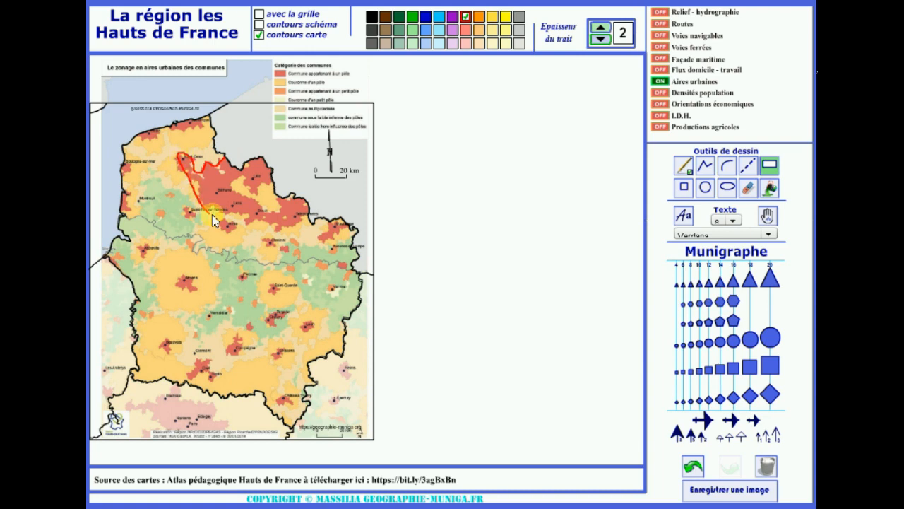
pyautogui.moveTo(284, 222)
pyautogui.mouseDown()
pyautogui.moveTo(297, 226)
pyautogui.moveTo(309, 210)
pyautogui.mouseUp()
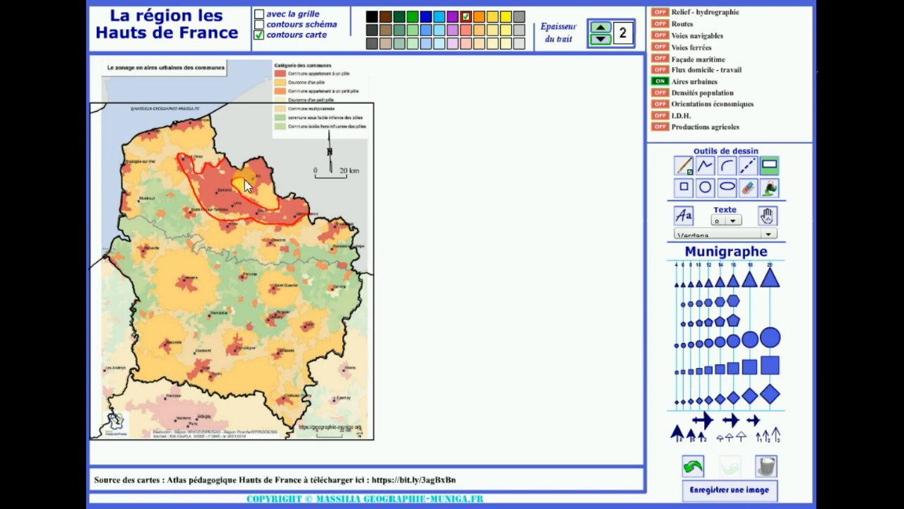
pyautogui.moveTo(253, 190); pyautogui.dragTo(274, 184)
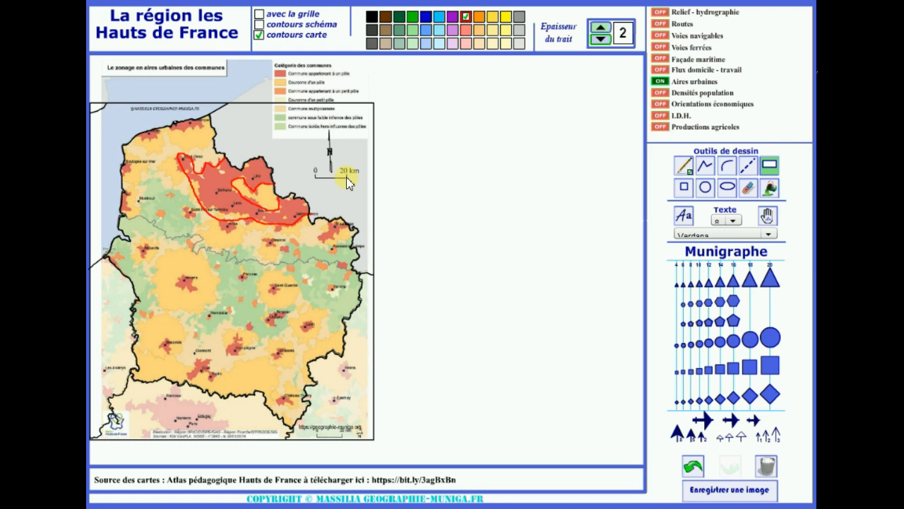
pyautogui.click(772, 190)
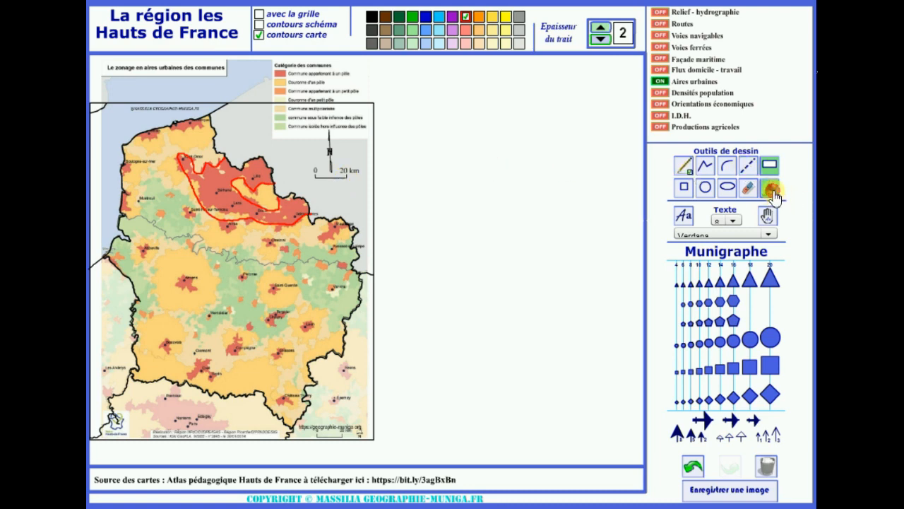
pyautogui.click(220, 188)
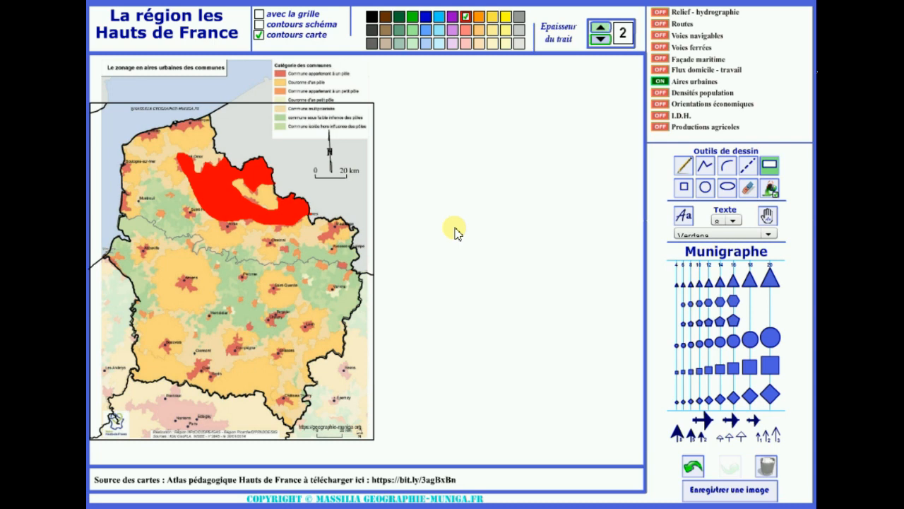
# Step: Replace the map outline with the schematic outline, briefly overlaying both, and hide the Aires urbaines layer
pyautogui.click(259, 24)
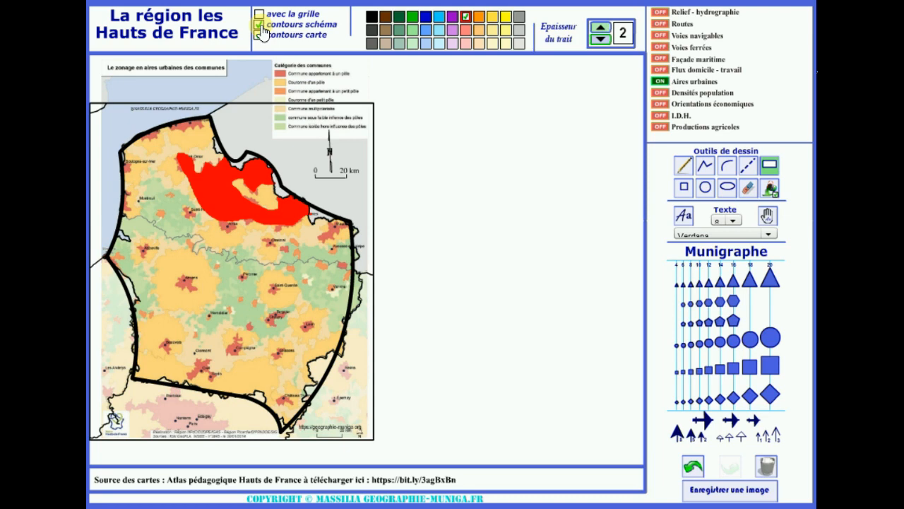
pyautogui.click(259, 35)
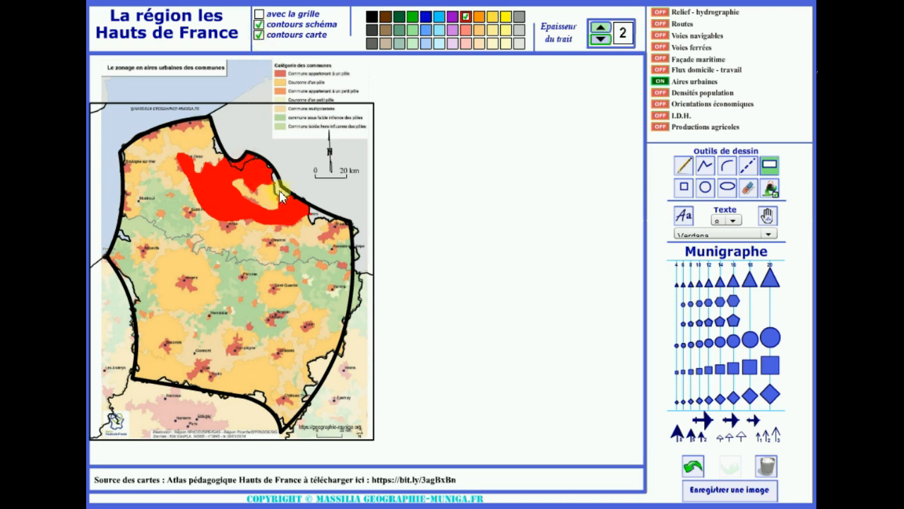
pyautogui.click(260, 36)
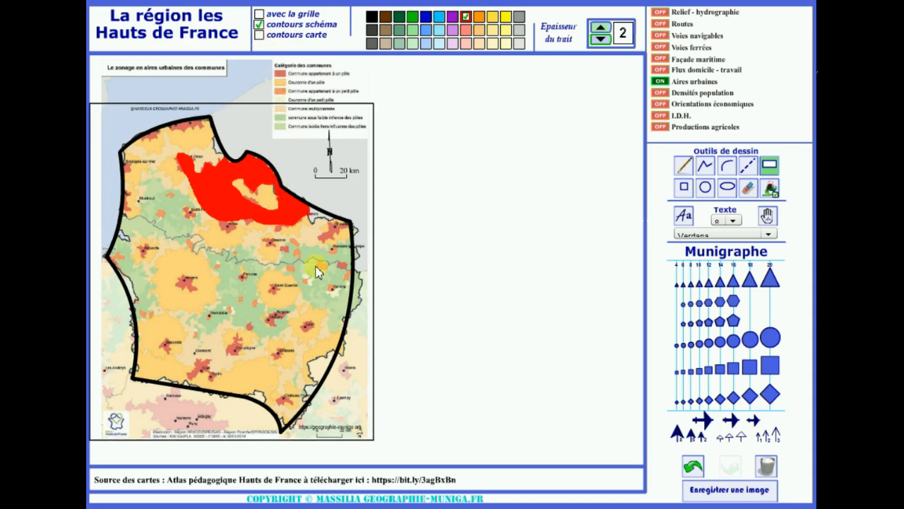
pyautogui.click(661, 82)
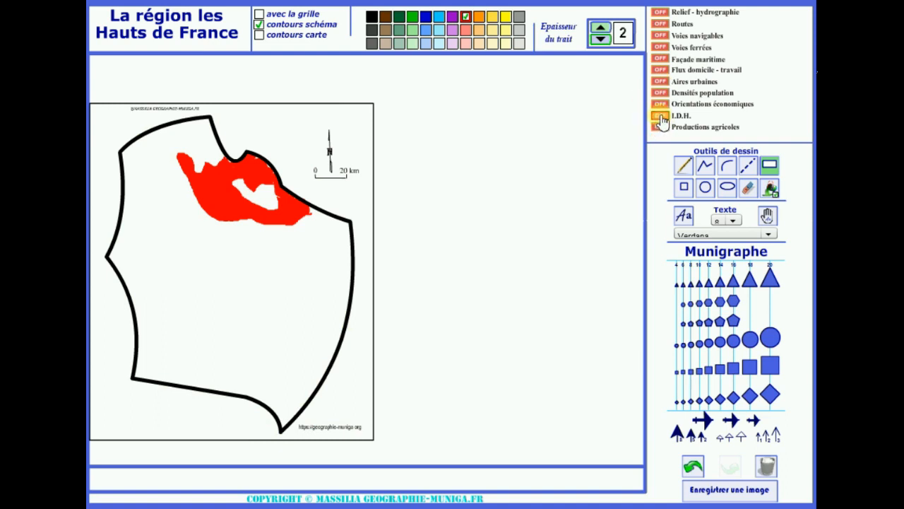
# Step: Display the I.D.H. layer and replace the schematic outline with the map outline
pyautogui.click(660, 116)
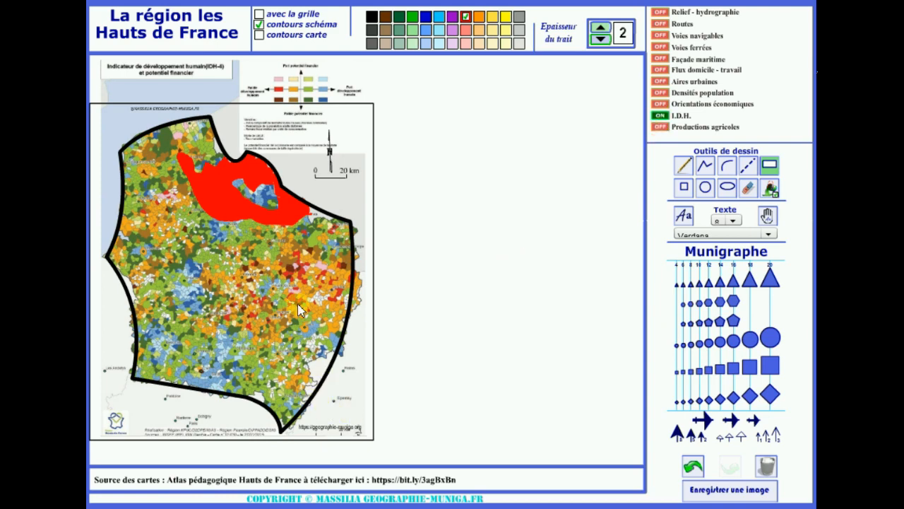
pyautogui.click(260, 36)
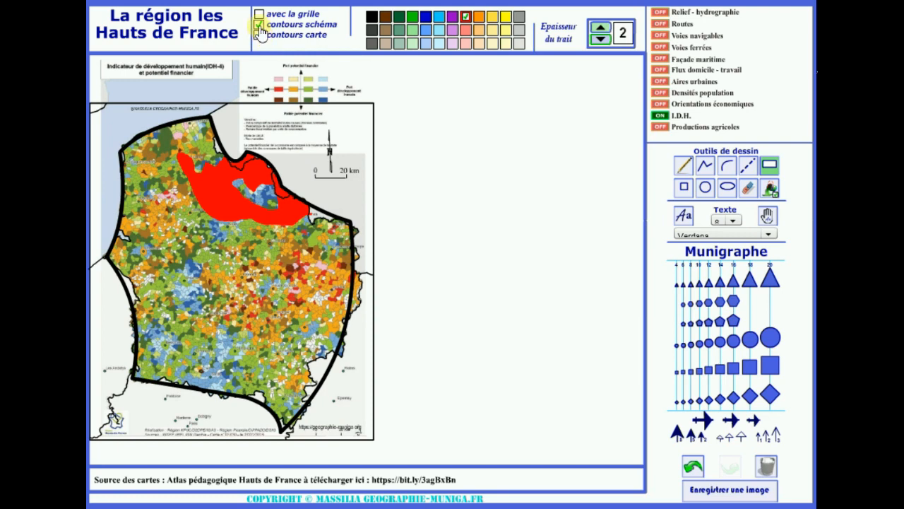
pyautogui.click(258, 24)
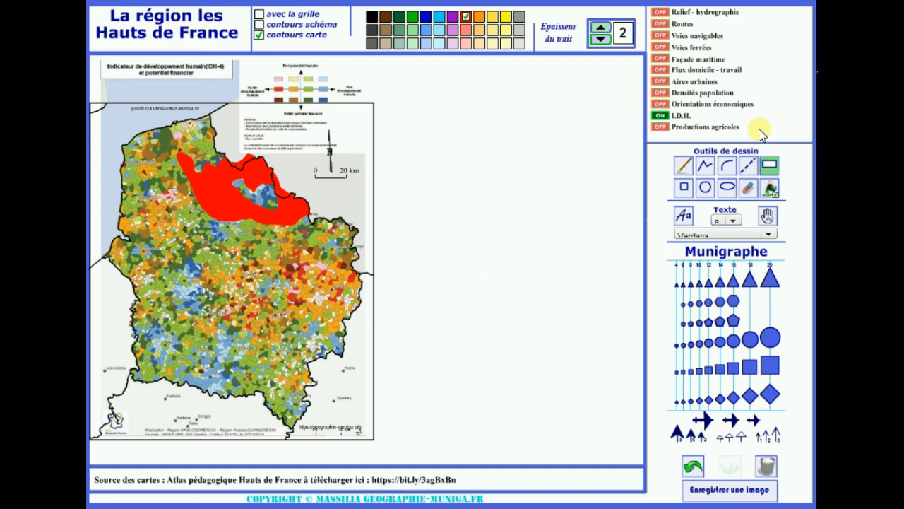
# Step: Switch to the Densités population layer and clear the red drawing, undoing the clearing once before clearing again
pyautogui.click(660, 93)
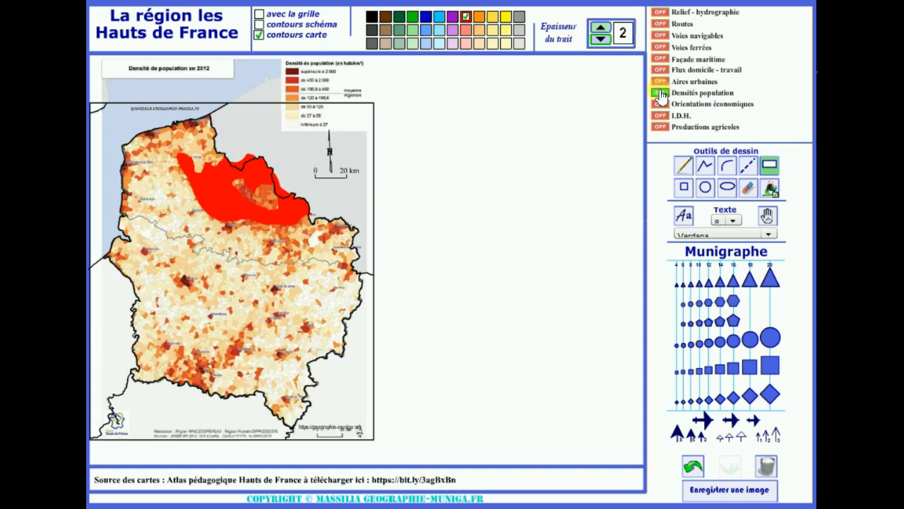
pyautogui.click(768, 469)
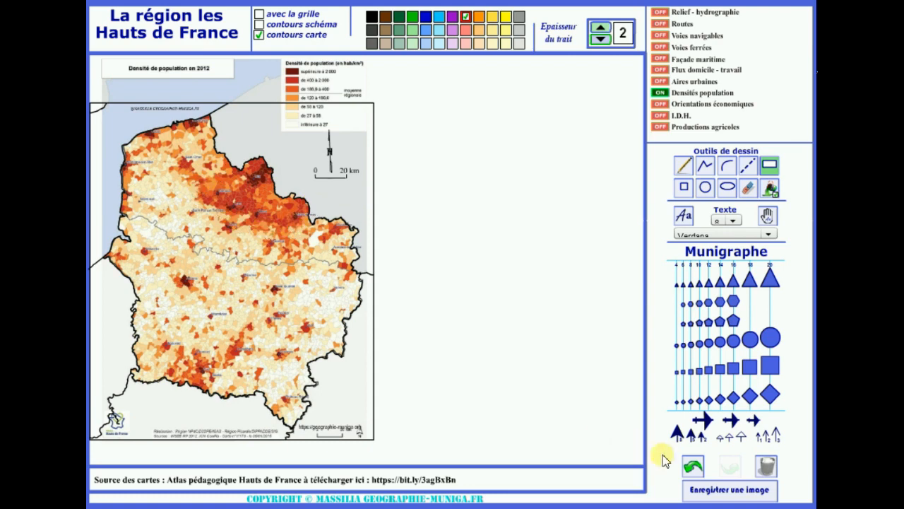
pyautogui.click(693, 467)
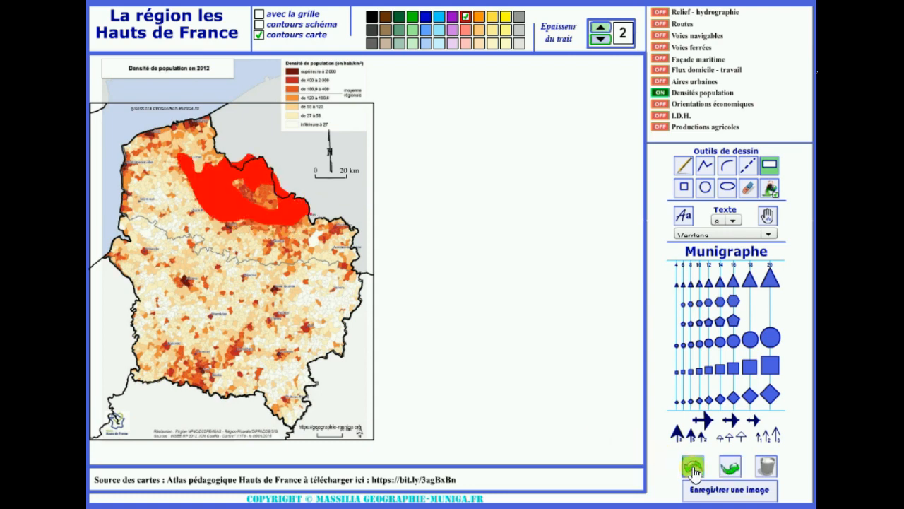
pyautogui.click(767, 469)
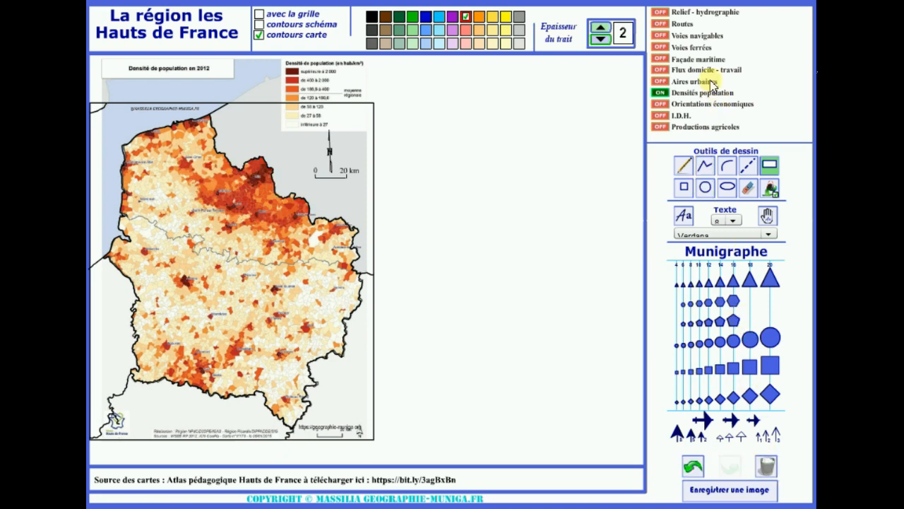
# Step: Switch to the Voies ferrées layer, bring the red drawing back with undo and clear it again
pyautogui.click(661, 50)
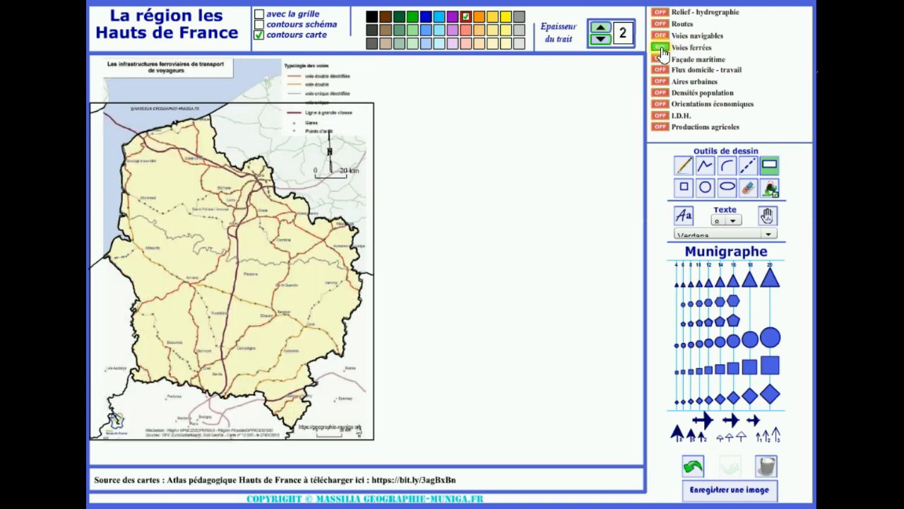
pyautogui.click(701, 472)
pyautogui.click(702, 471)
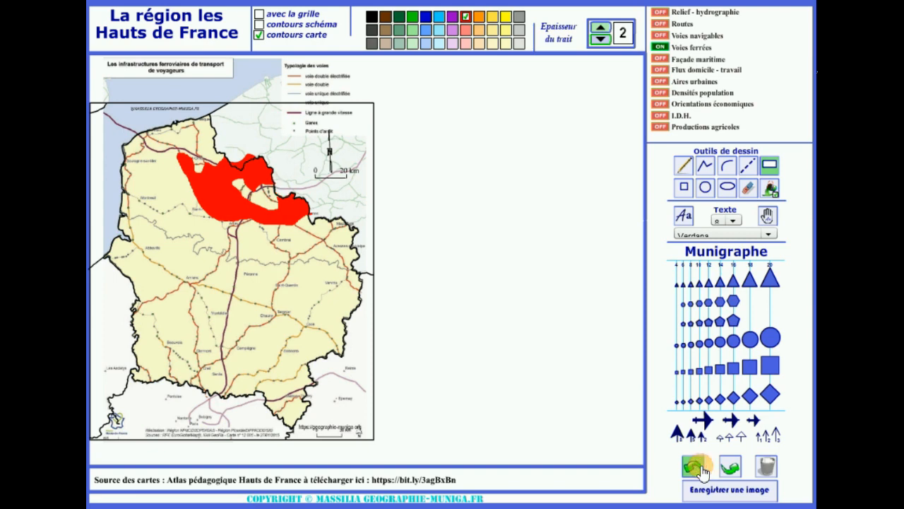
pyautogui.click(765, 468)
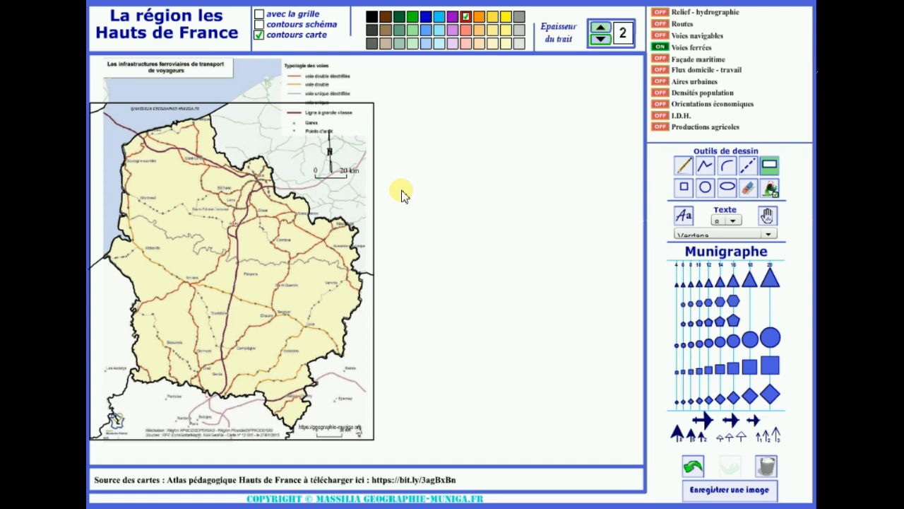
# Step: Display the grid over the Voies ferrées map
pyautogui.click(259, 14)
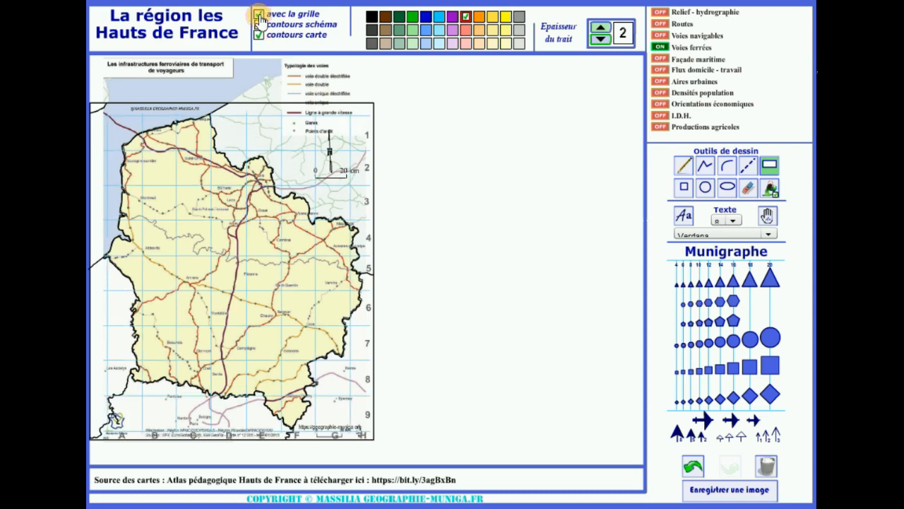